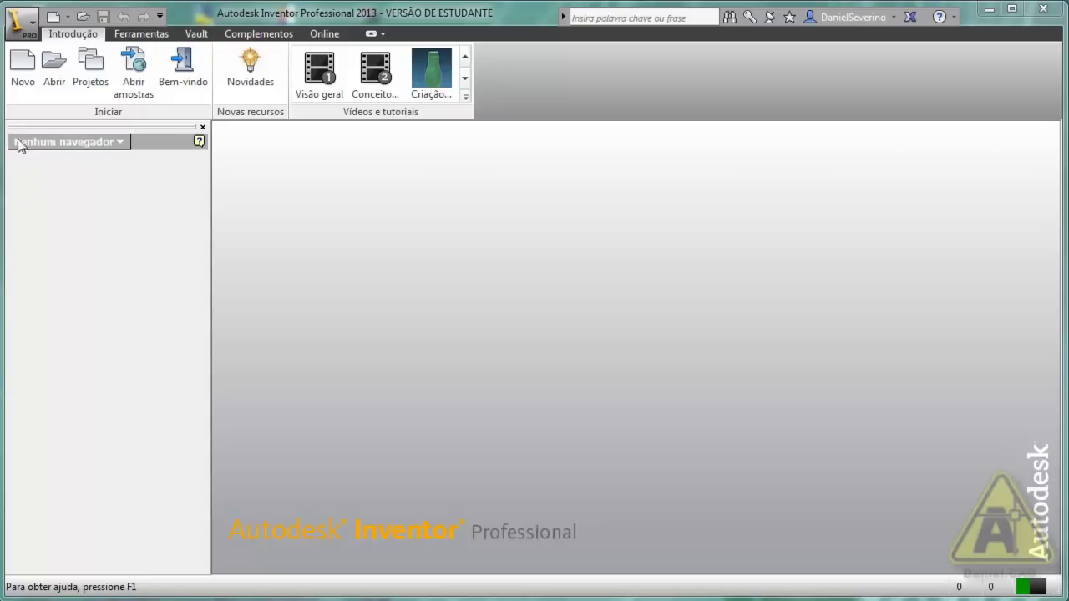
- Create a new metric part from the Padrão (mm).ipt template
{"action": "left_click", "coordinate": [24, 84]}
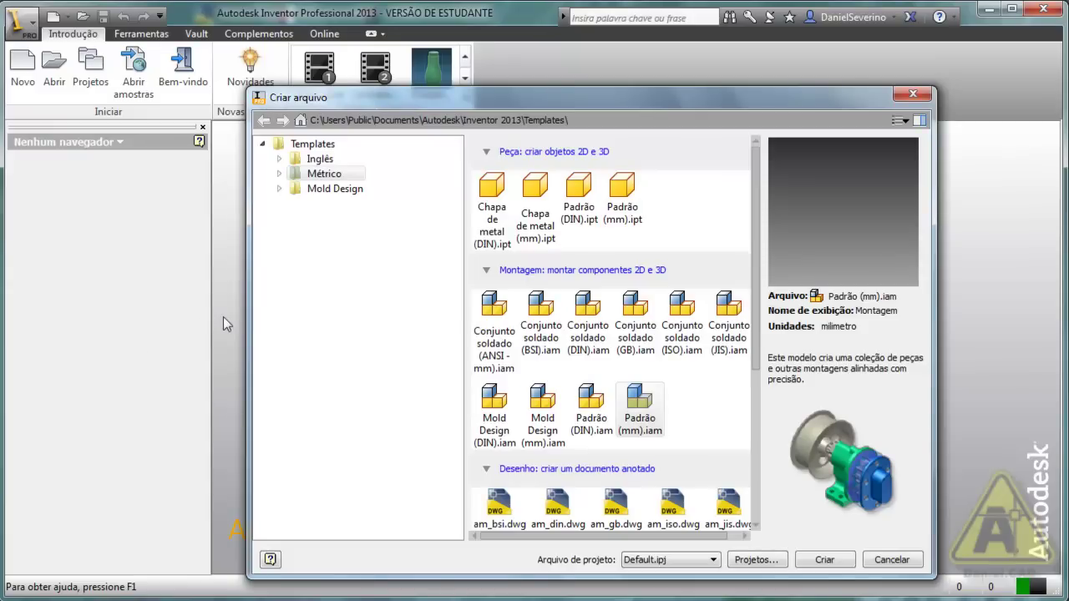
{"action": "left_click_drag", "start_coordinate": [505, 98], "coordinate": [506, 76]}
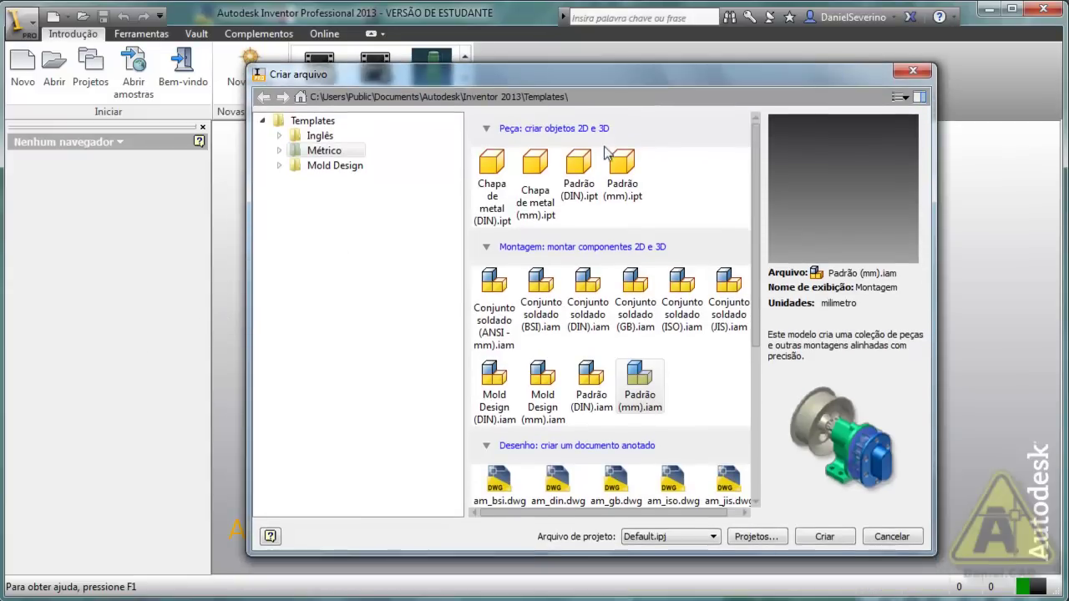
{"action": "left_click", "coordinate": [619, 172]}
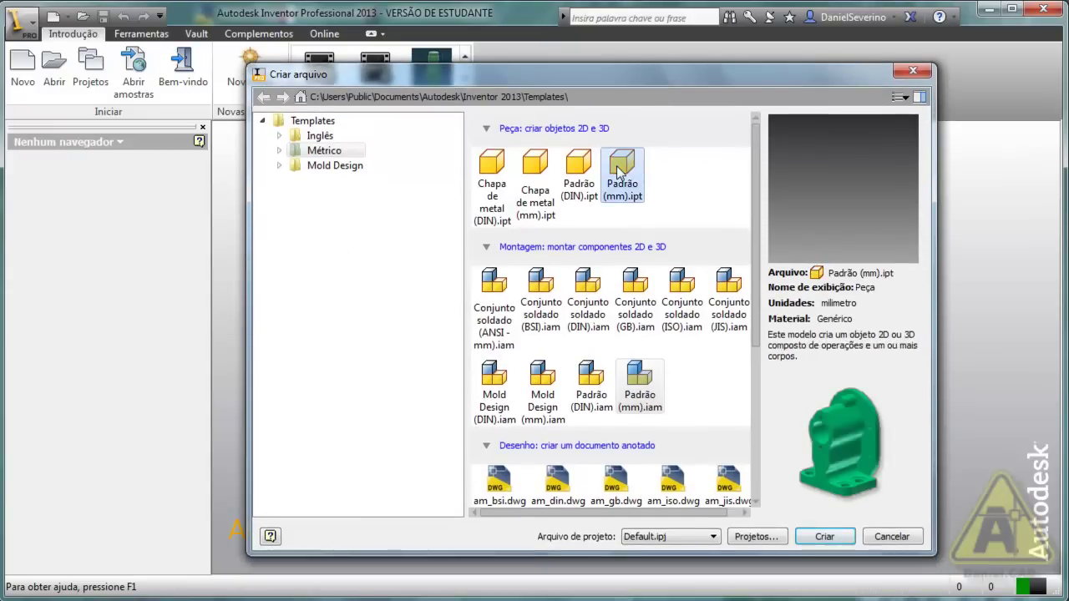
{"action": "left_click", "coordinate": [820, 538]}
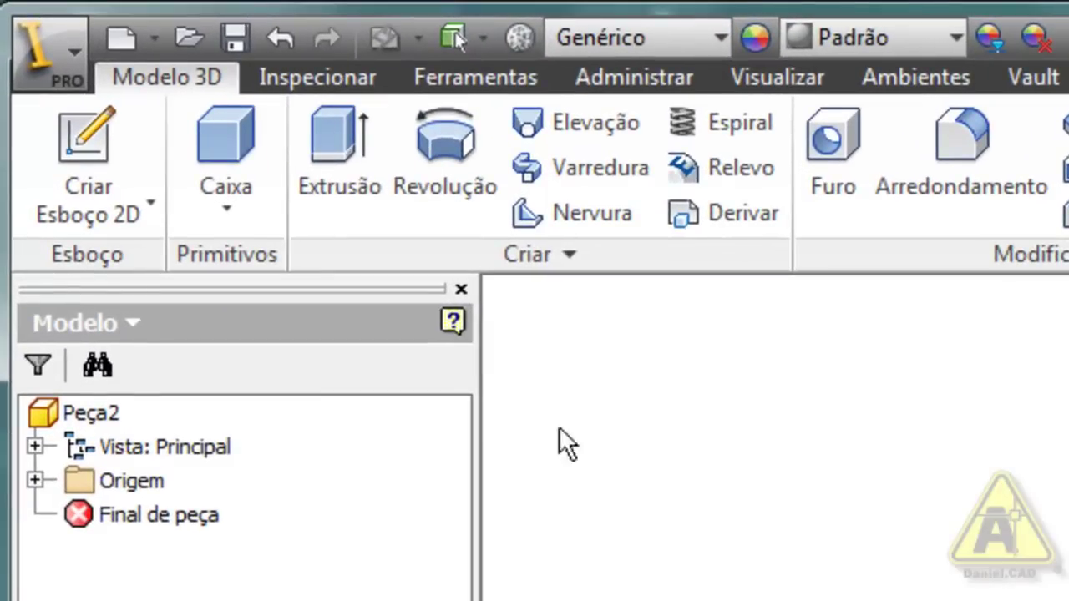
- Start a 3D sketch in the part and set the Line tool to draw on the XY plane
{"action": "left_click", "coordinate": [151, 206]}
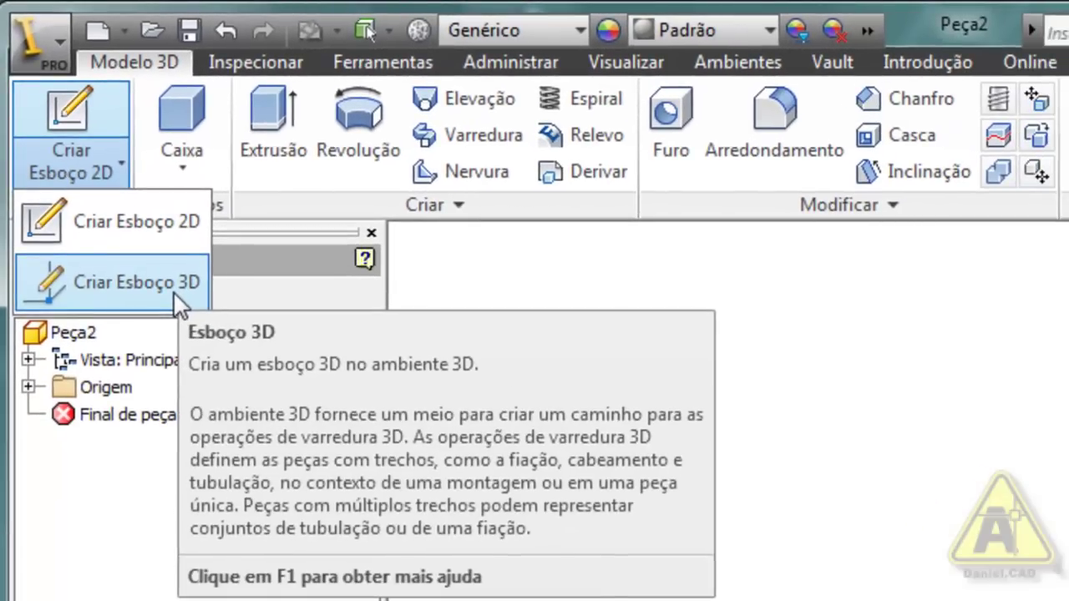
{"action": "left_click", "coordinate": [179, 290]}
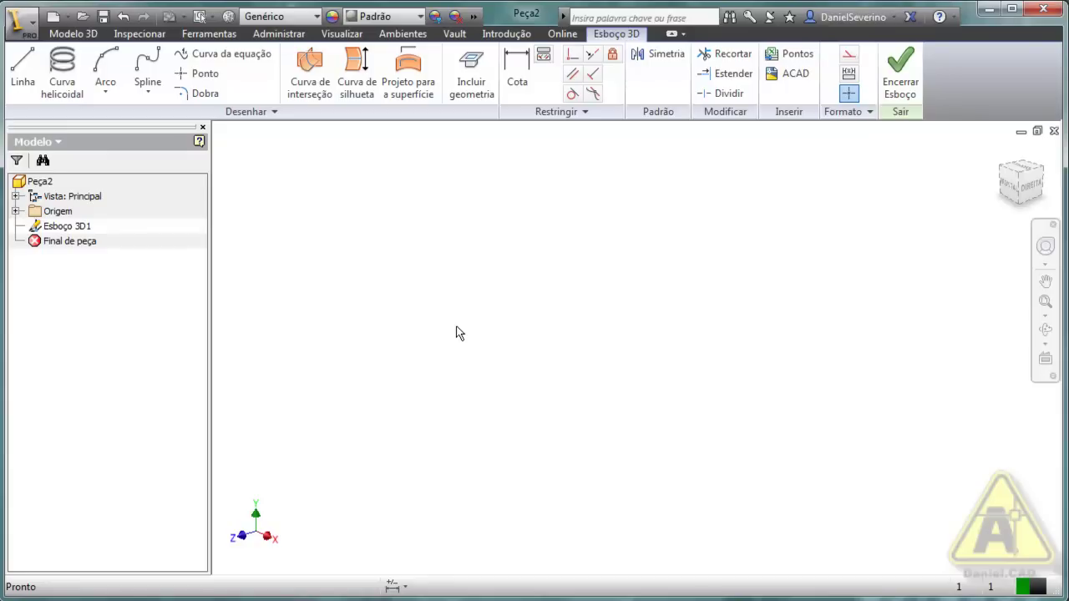
{"action": "left_click", "coordinate": [21, 82]}
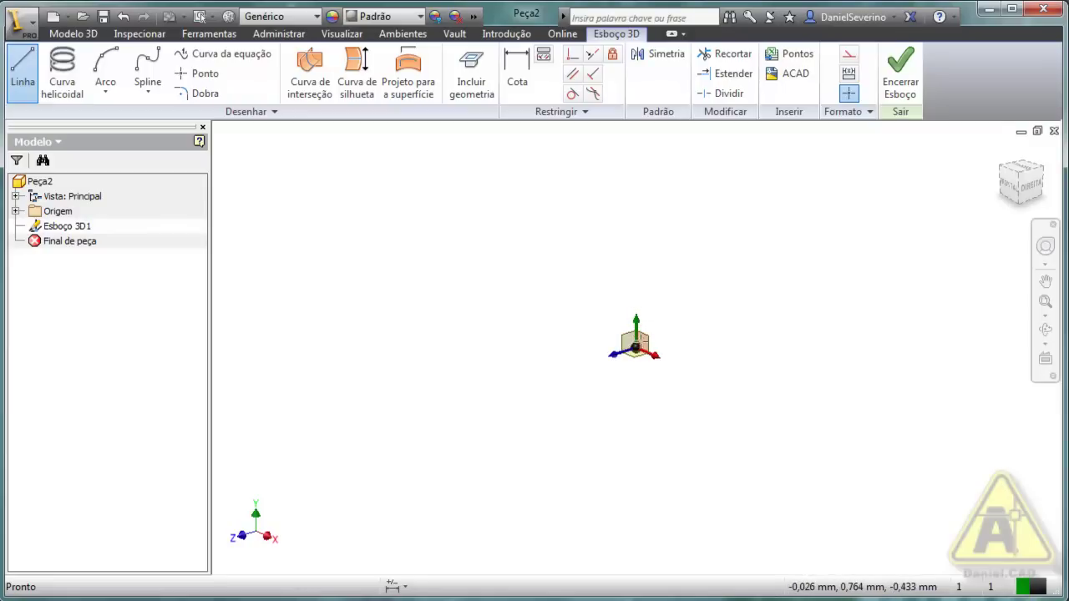
{"action": "scroll", "coordinate": [645, 349], "scroll_direction": "up", "scroll_amount": 5}
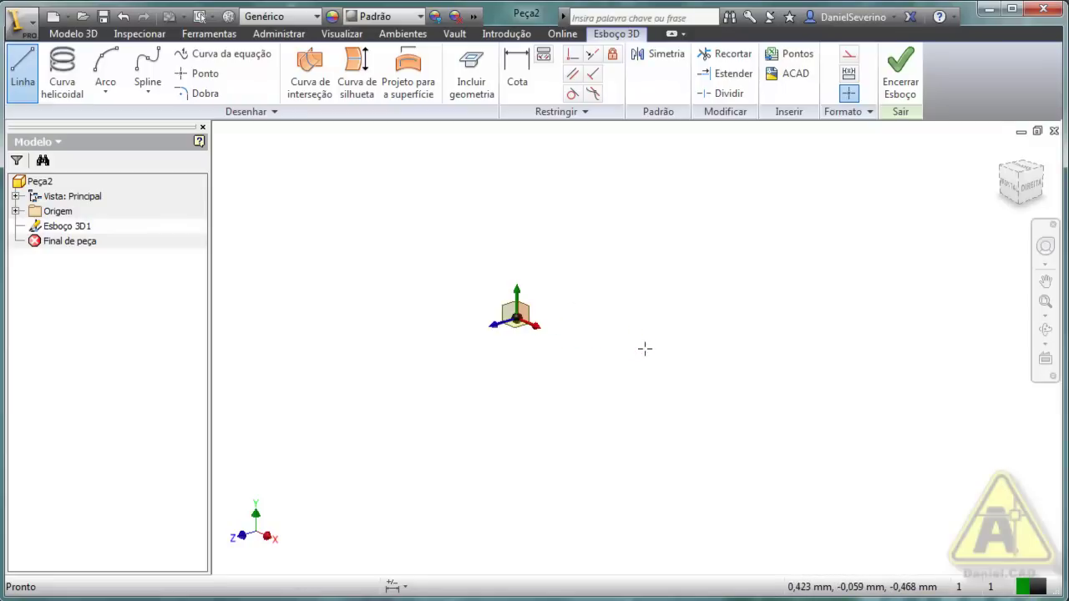
{"action": "middle_click_drag", "start_coordinate": [482, 322], "coordinate": [546, 354]}
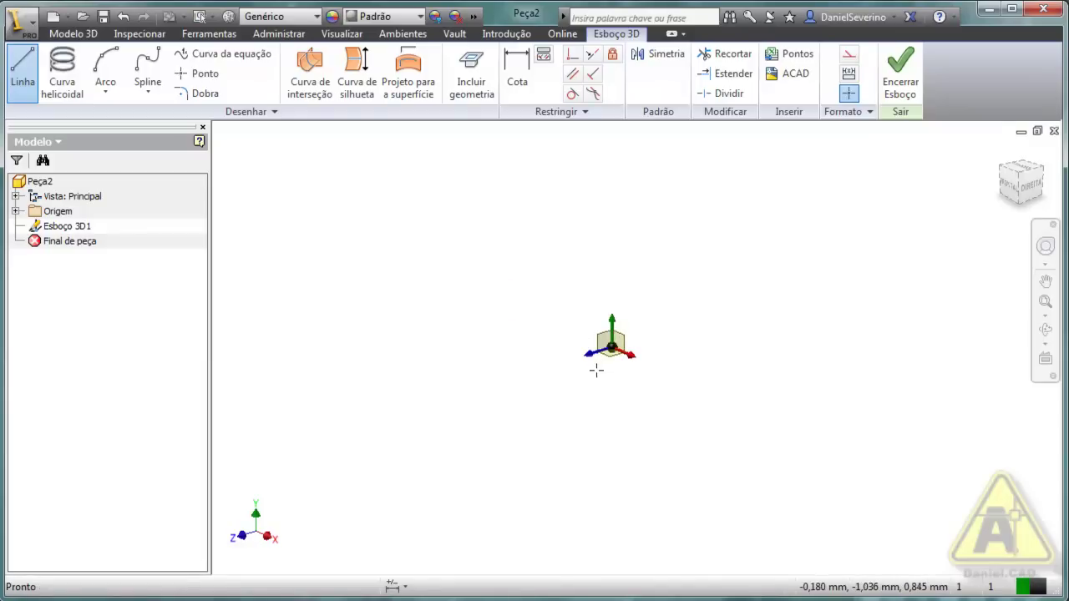
{"action": "mouse_move", "coordinate": [597, 368]}
{"action": "middle_mouse_down", "text": "shift"}
{"action": "mouse_move", "coordinate": [592, 360]}
{"action": "mouse_move", "coordinate": [499, 426]}
{"action": "mouse_move", "coordinate": [518, 394]}
{"action": "mouse_move", "coordinate": [589, 358]}
{"action": "middle_mouse_up", "text": "shift"}
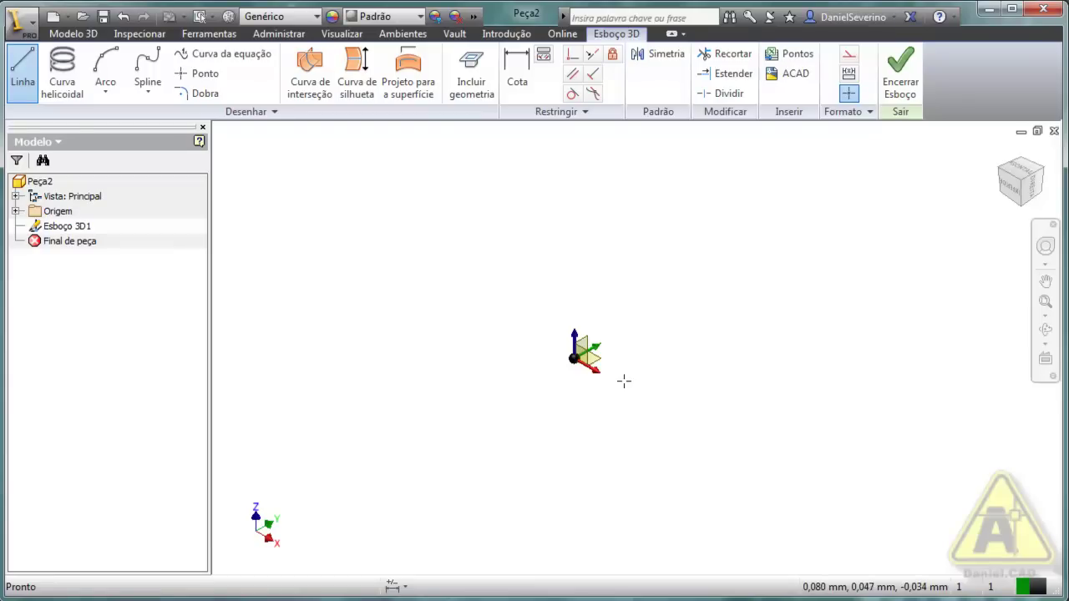
{"action": "middle_click_drag", "start_coordinate": [627, 358], "coordinate": [402, 545]}
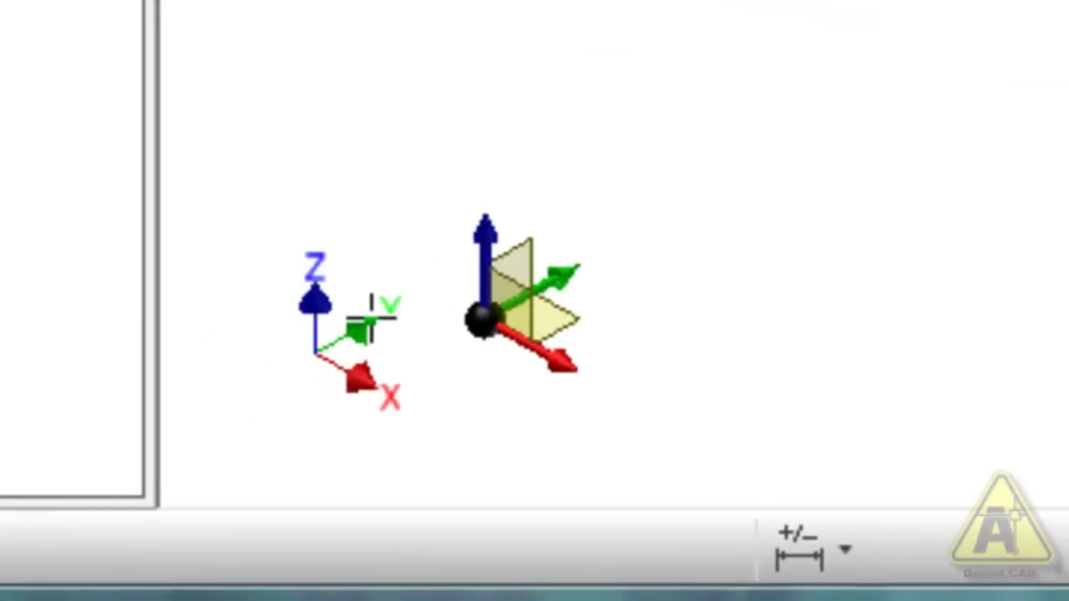
{"action": "middle_click_drag", "start_coordinate": [418, 382], "coordinate": [750, 302]}
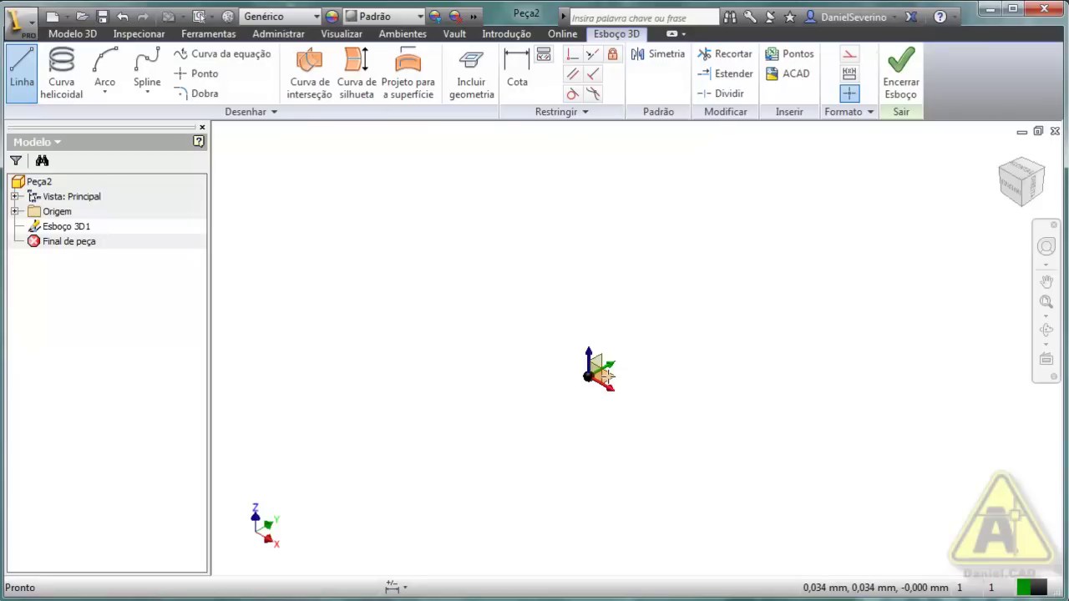
{"action": "left_click", "coordinate": [605, 375]}
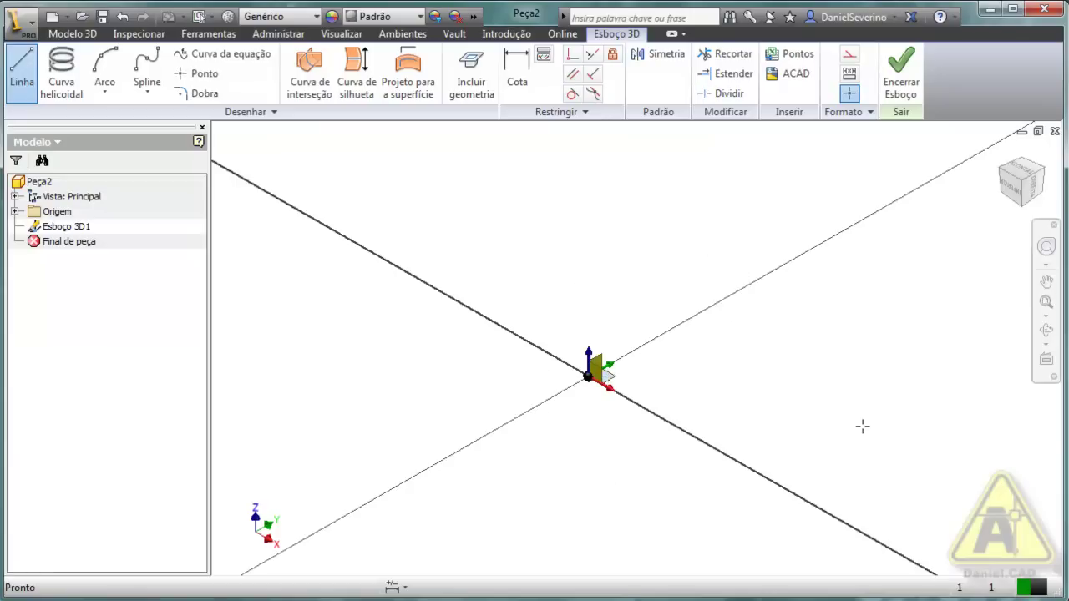
- In the front view, draw a closed four-sided outline on the XY plane with four connected lines
{"action": "middle_click_drag", "start_coordinate": [733, 372], "coordinate": [628, 357]}
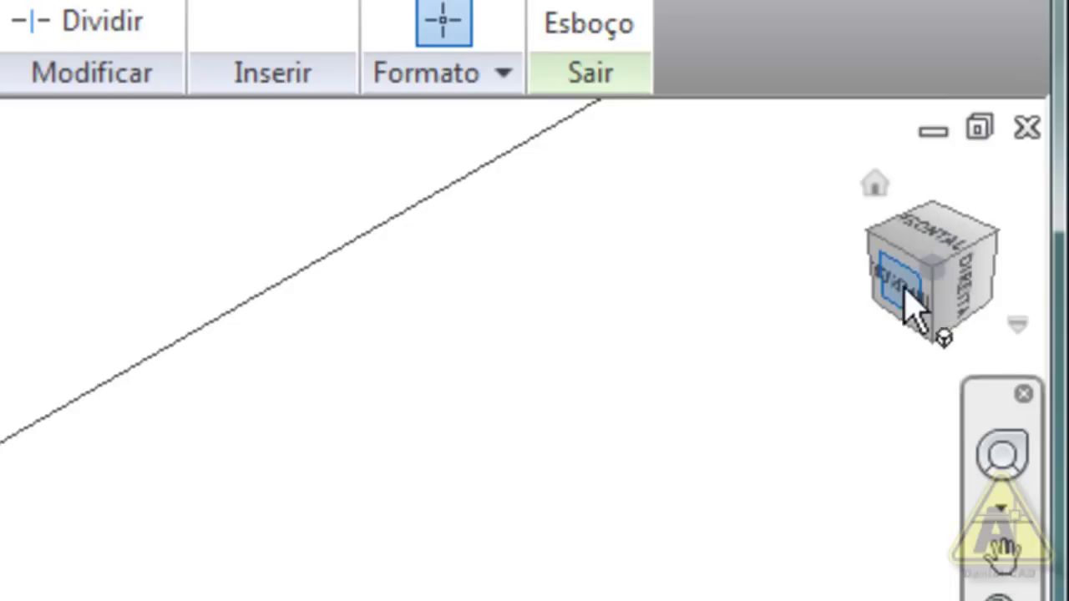
{"action": "left_click_drag", "start_coordinate": [911, 311], "coordinate": [950, 247]}
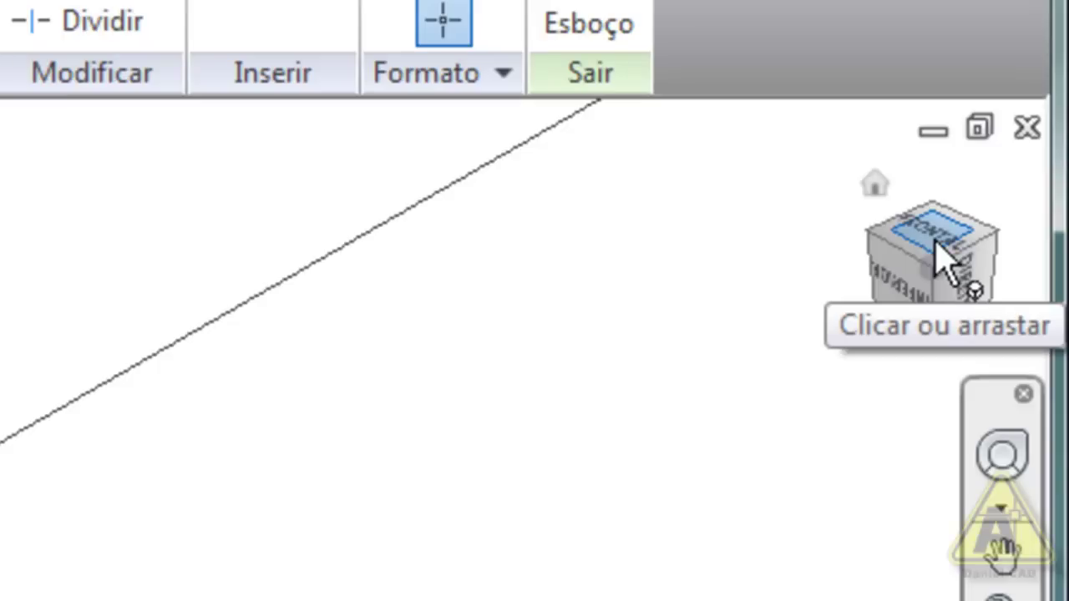
{"action": "left_click_drag", "start_coordinate": [938, 261], "coordinate": [931, 298]}
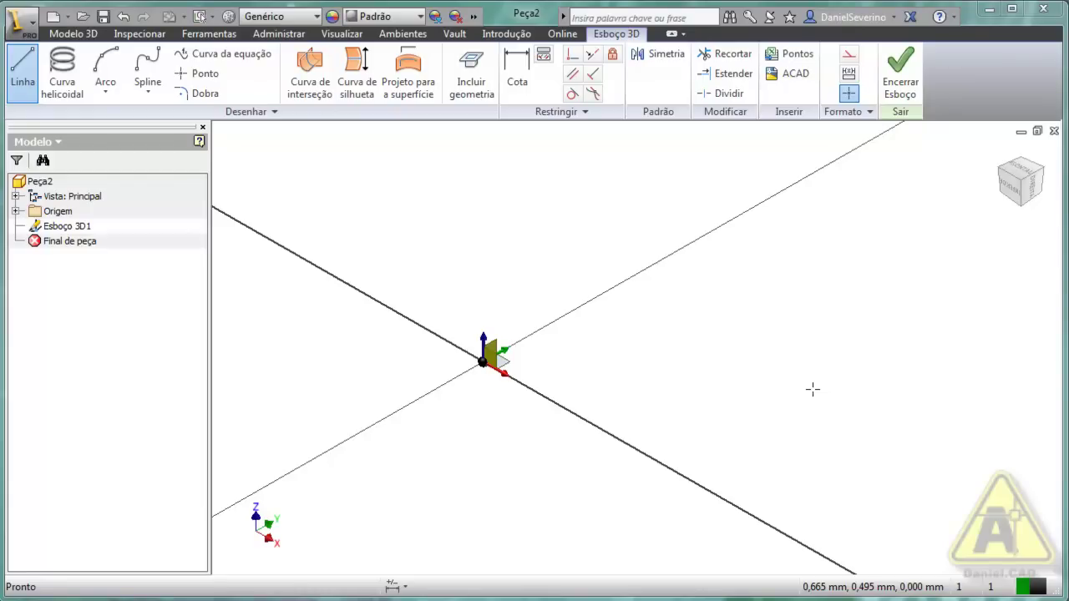
{"action": "left_click", "coordinate": [1013, 186]}
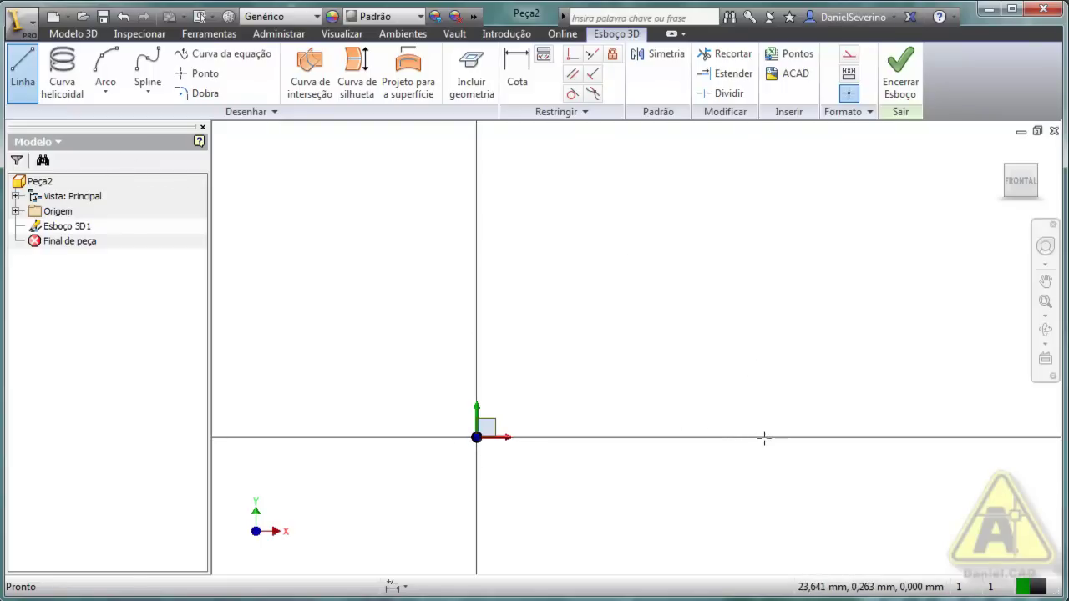
{"action": "left_click", "coordinate": [535, 420]}
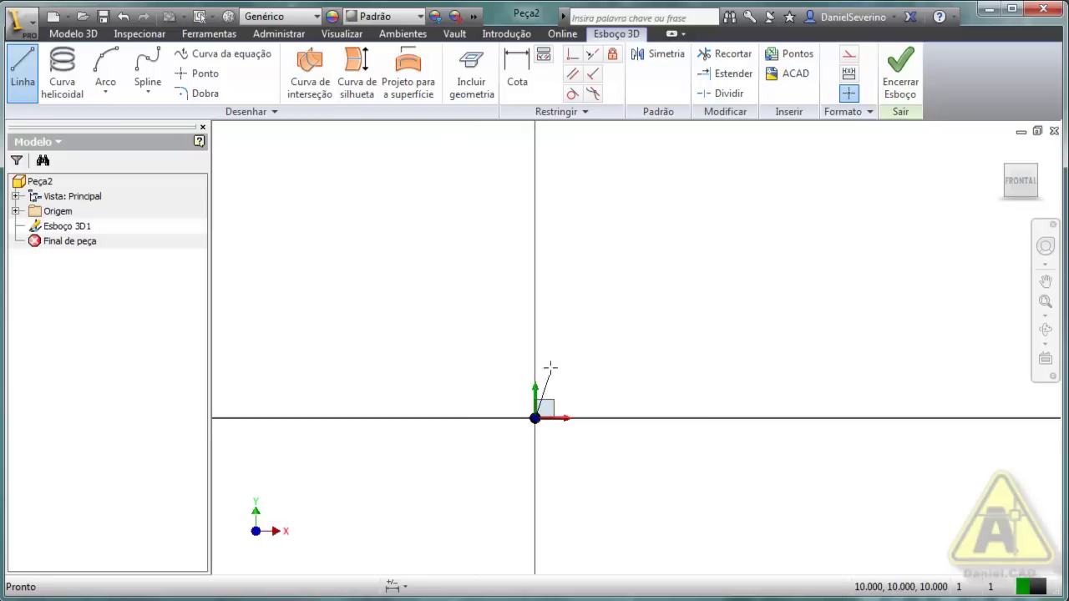
{"action": "left_click", "coordinate": [535, 245]}
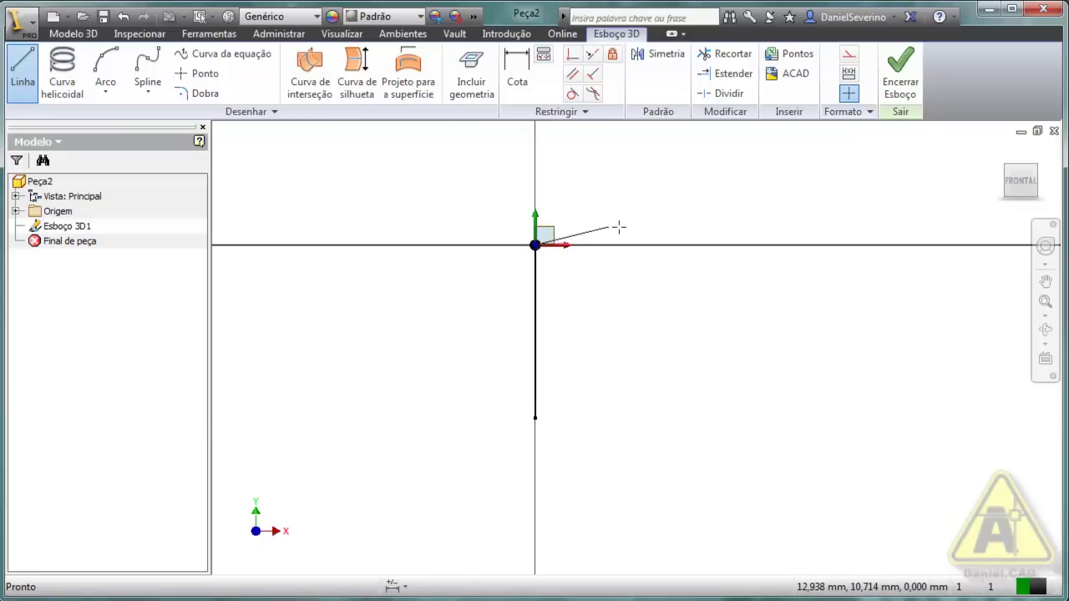
{"action": "left_click", "coordinate": [925, 262]}
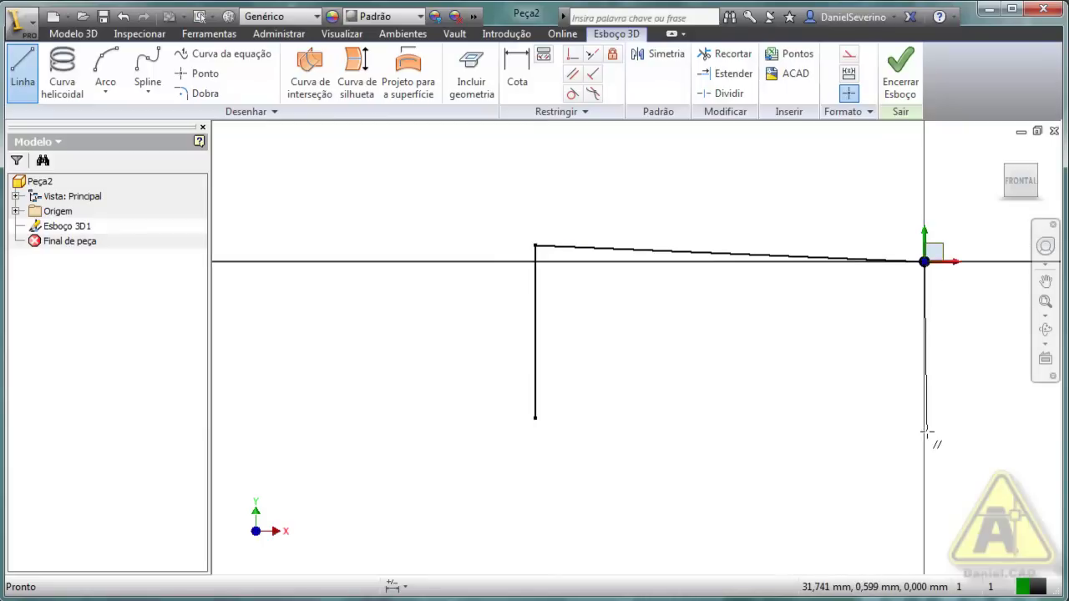
{"action": "left_click", "coordinate": [924, 466]}
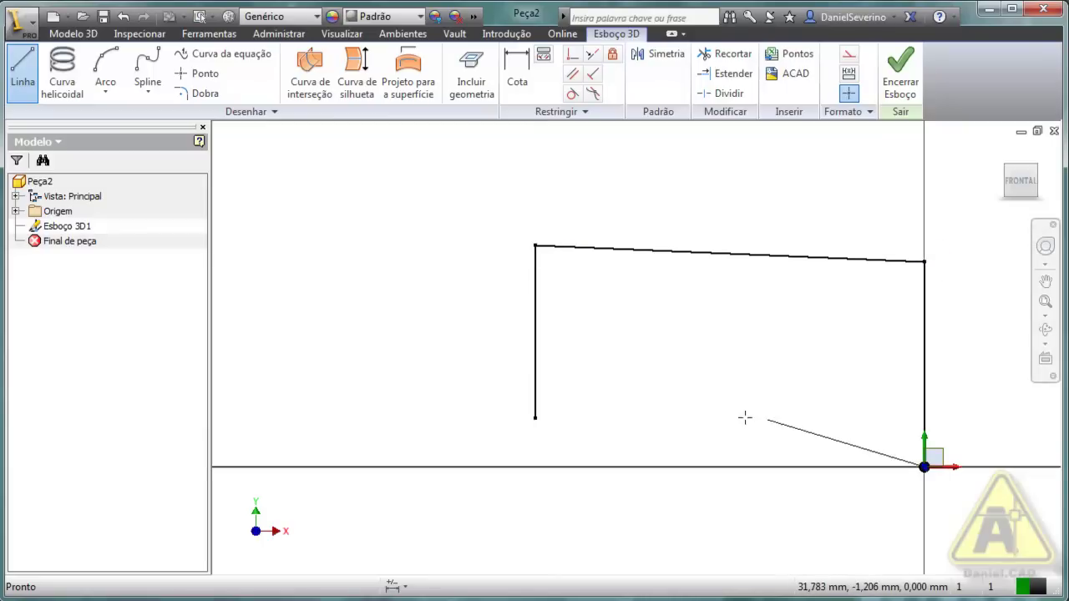
{"action": "left_click", "coordinate": [535, 419]}
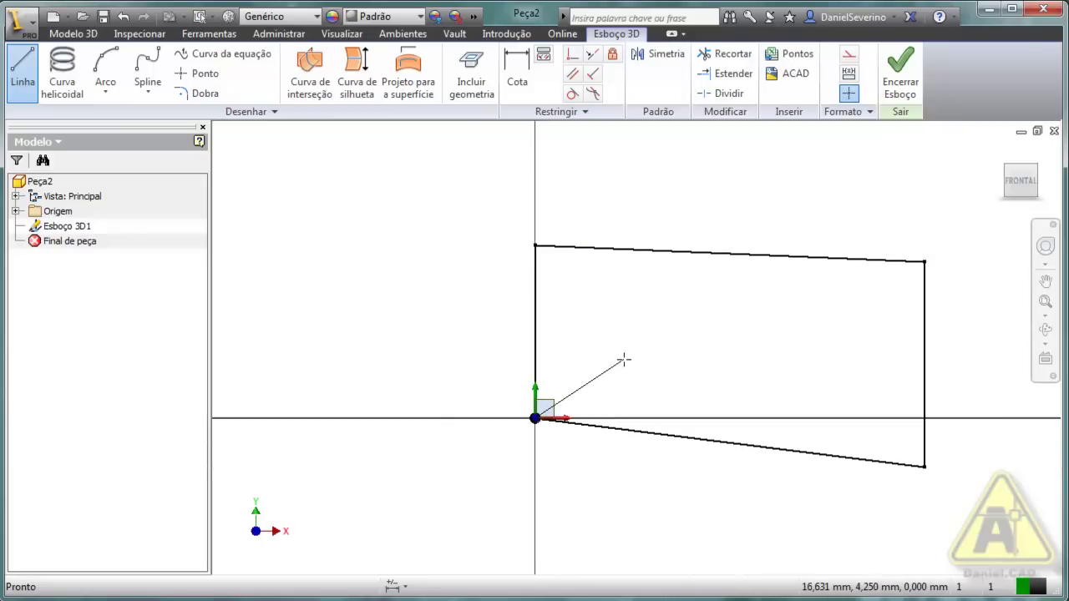
{"action": "key", "text": "Escape"}
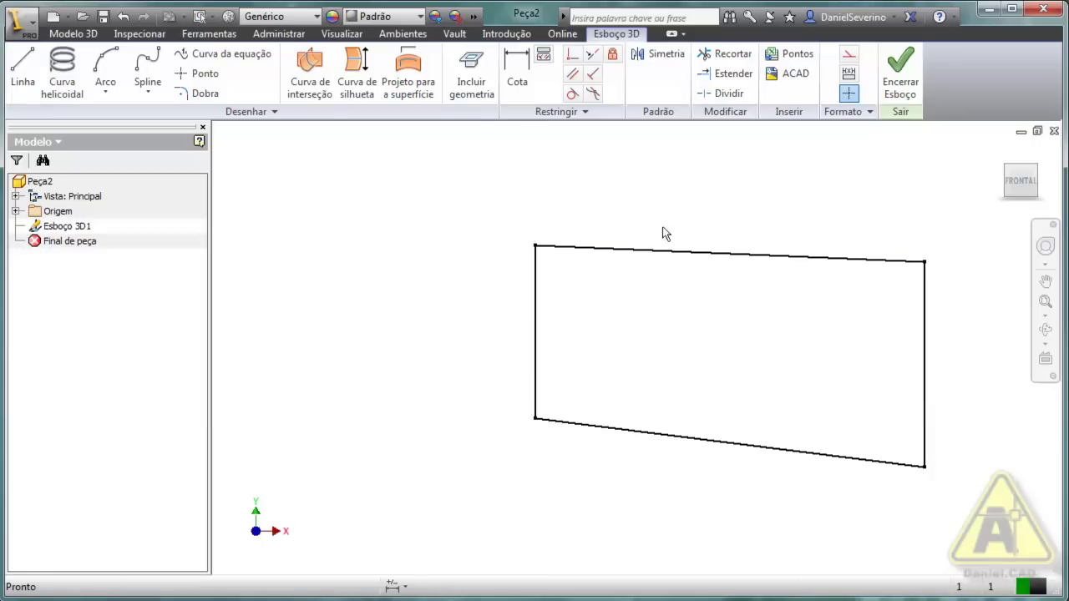
- Apply perpendicular constraints to the outline's adjacent sides at the two upper corners and the lower-right corner to form a rectangle
{"action": "left_click", "coordinate": [596, 77]}
{"action": "left_click", "coordinate": [534, 289]}
{"action": "left_click", "coordinate": [570, 252]}
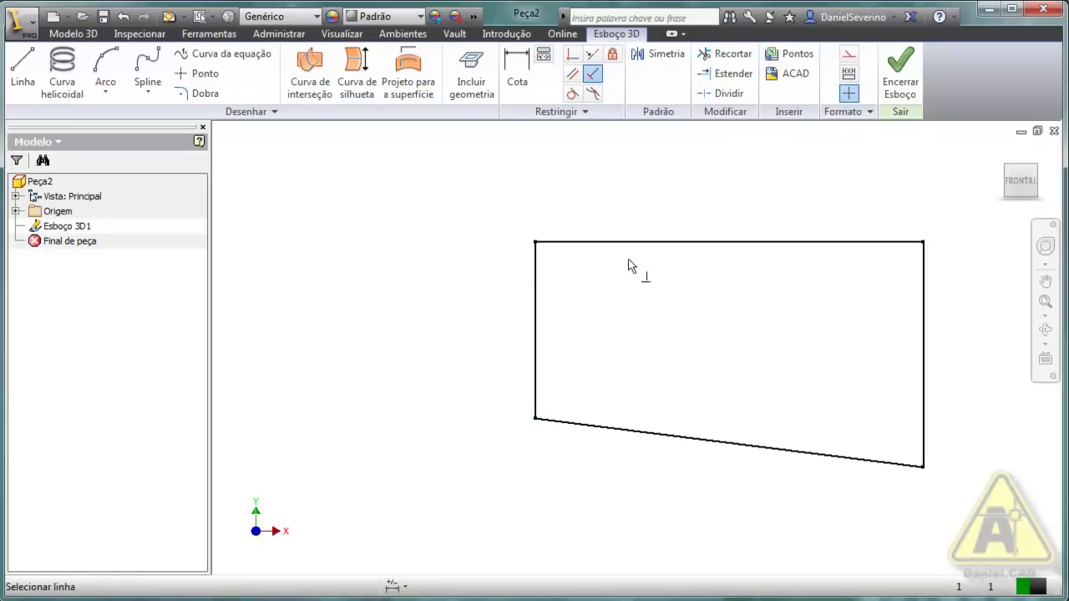
{"action": "left_click", "coordinate": [733, 244]}
{"action": "left_click", "coordinate": [922, 277]}
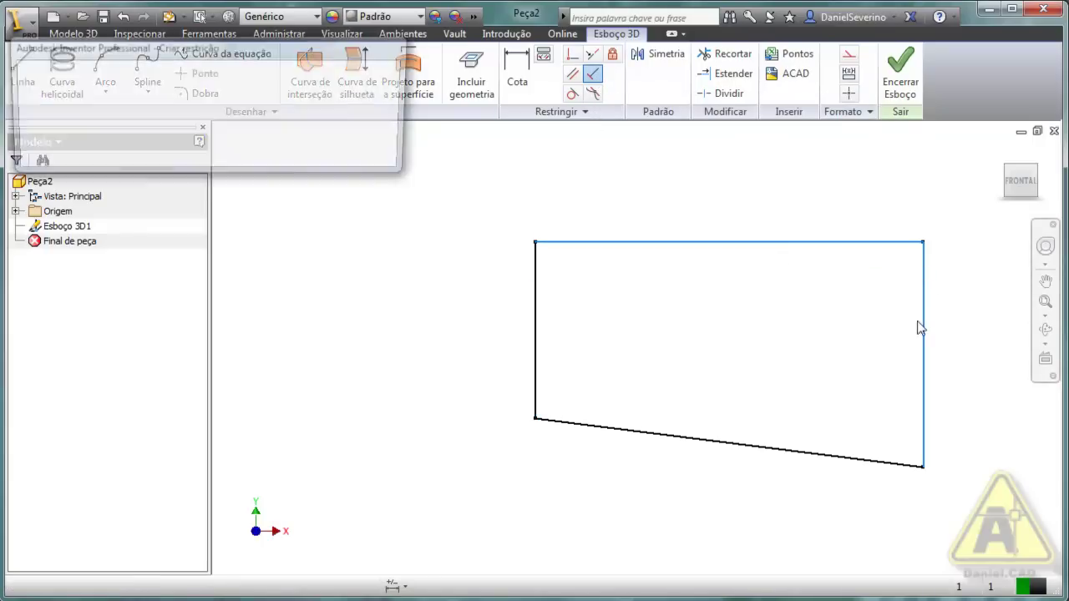
{"action": "left_click", "coordinate": [398, 161]}
{"action": "left_click", "coordinate": [924, 393]}
{"action": "left_click", "coordinate": [863, 461]}
{"action": "key", "text": "F2"}
{"action": "mouse_move", "coordinate": [735, 351]}
{"action": "left_mouse_down"}
{"action": "mouse_move", "coordinate": [596, 356]}
{"action": "mouse_move", "coordinate": [613, 382]}
{"action": "mouse_move", "coordinate": [676, 370]}
{"action": "left_mouse_up"}
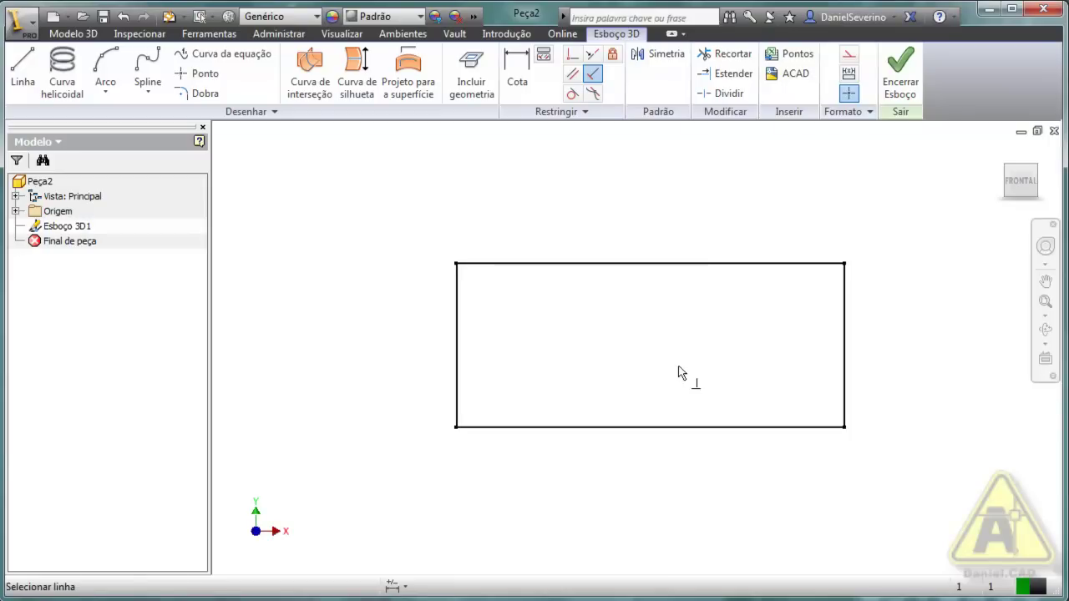
{"action": "key", "text": "Escape"}
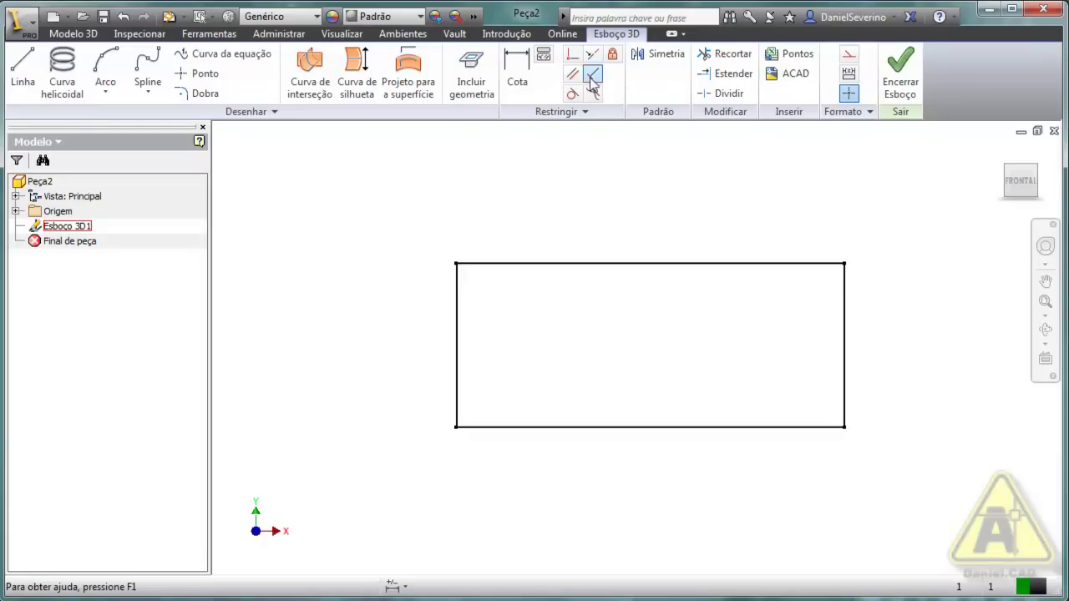
- Dimension the rectangle's left vertical side and set it to 40 mm
{"action": "left_click", "coordinate": [526, 64]}
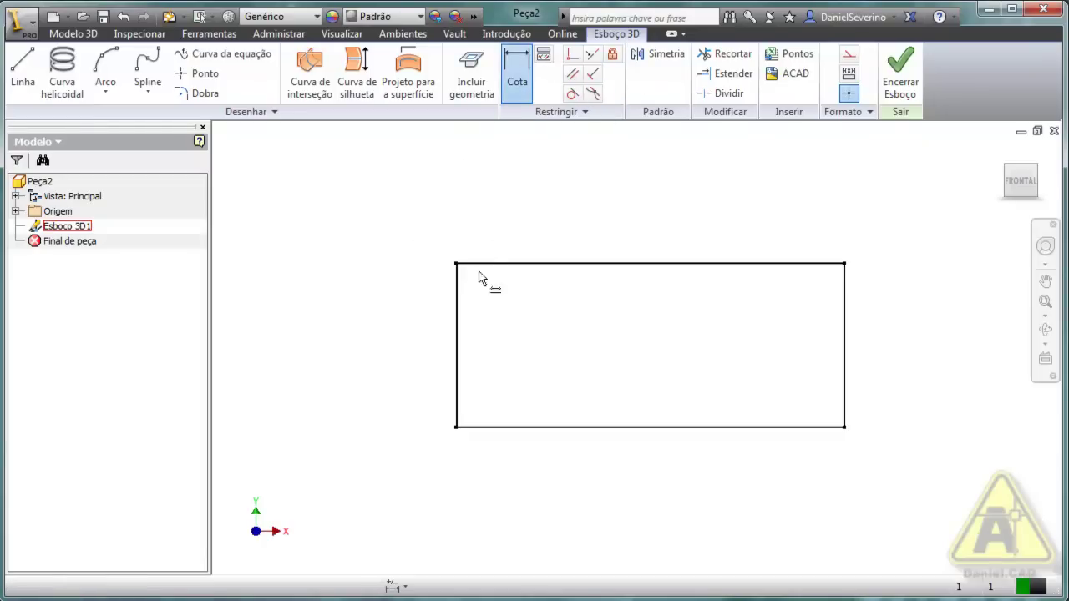
{"action": "left_click", "coordinate": [456, 315]}
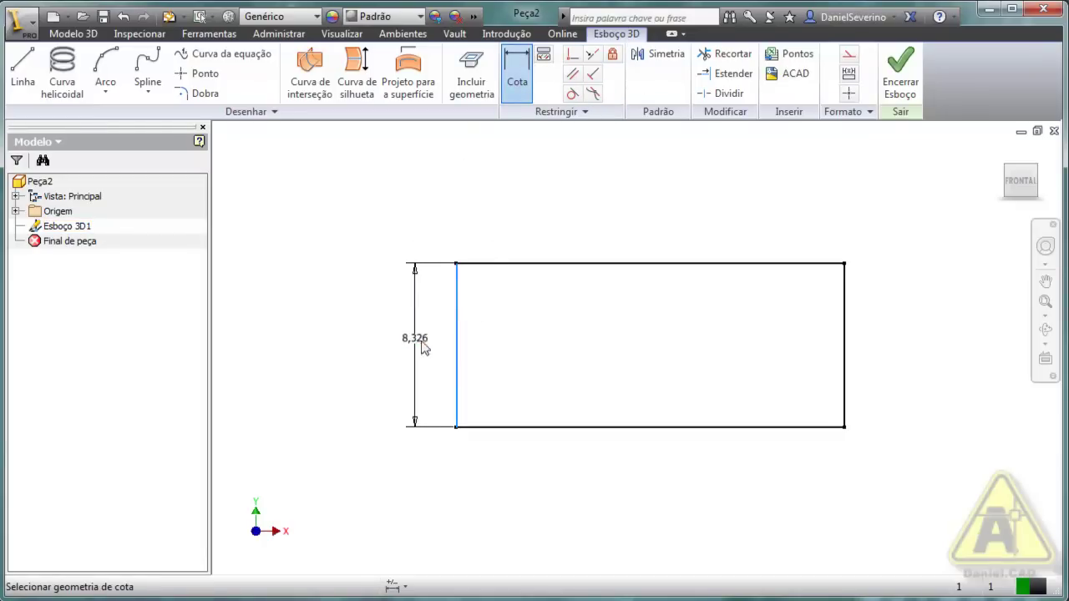
{"action": "left_click", "coordinate": [417, 343]}
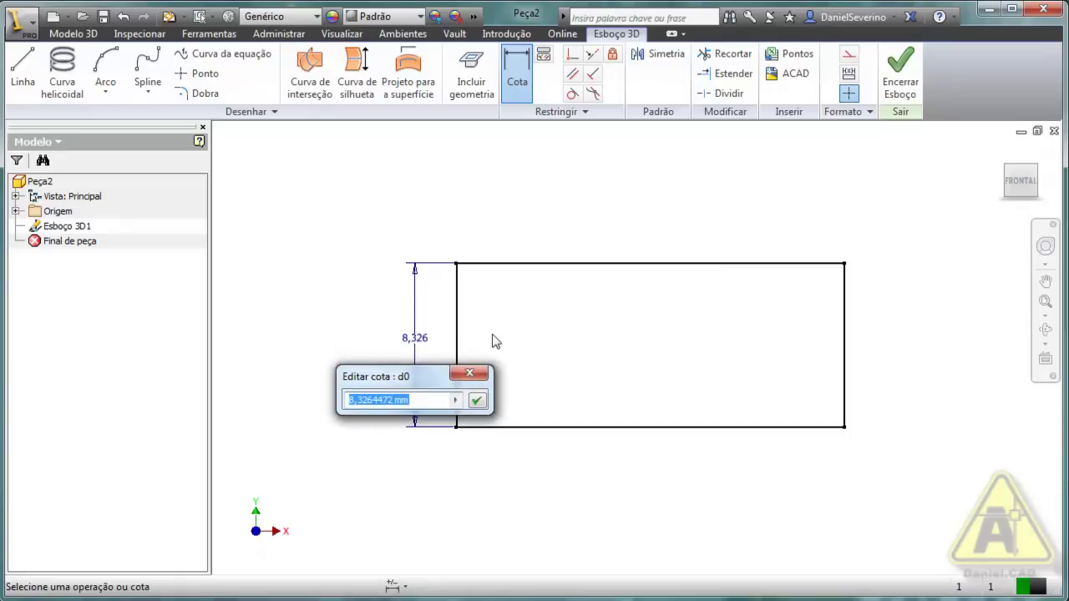
{"action": "type", "text": "4"}
{"action": "type", "text": "0"}
{"action": "key", "text": "Return"}
- Dimension the rectangle's upper horizontal side and set it to 300 mm
{"action": "scroll", "coordinate": [494, 341], "scroll_direction": "up", "scroll_amount": 5}
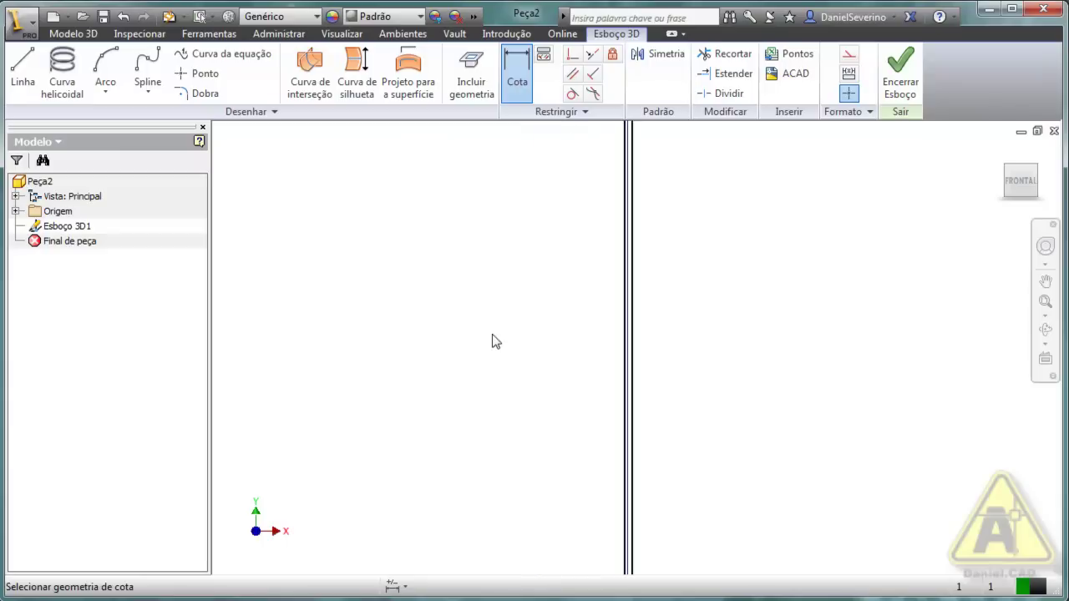
{"action": "mouse_move", "coordinate": [494, 341]}
{"action": "middle_mouse_down"}
{"action": "mouse_move", "coordinate": [601, 370]}
{"action": "mouse_move", "coordinate": [605, 264]}
{"action": "middle_mouse_up"}
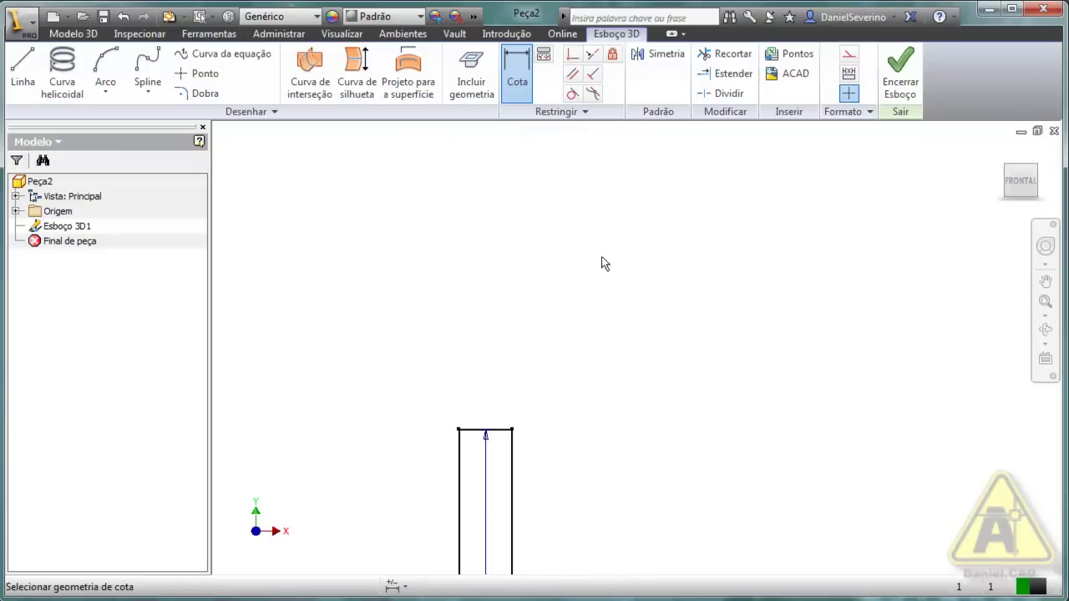
{"action": "left_click", "coordinate": [486, 431]}
{"action": "key", "text": "Escape"}
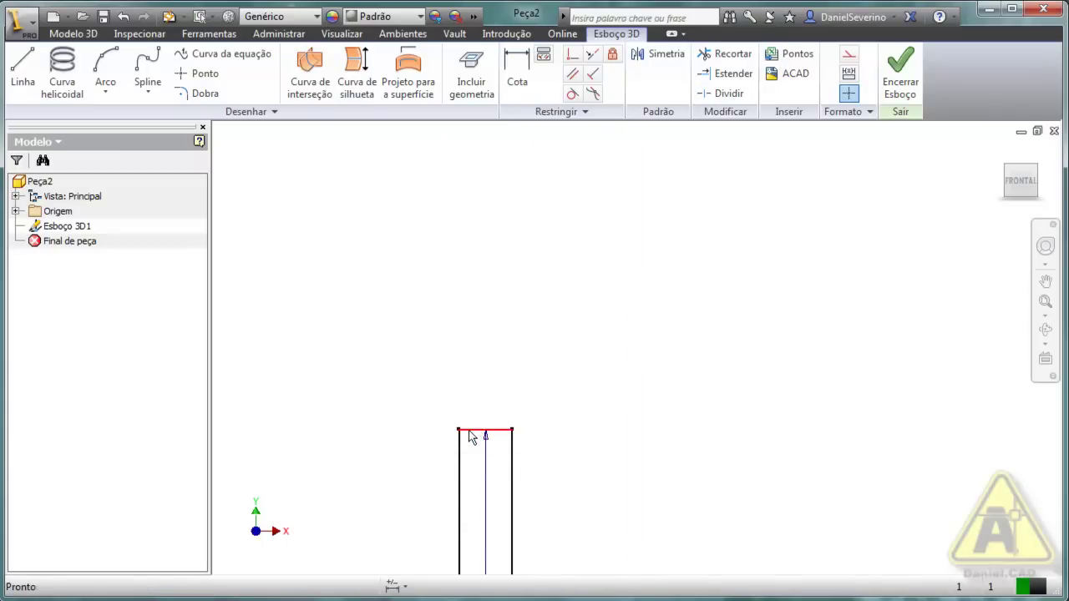
{"action": "key", "text": "d"}
{"action": "left_click", "coordinate": [473, 433]}
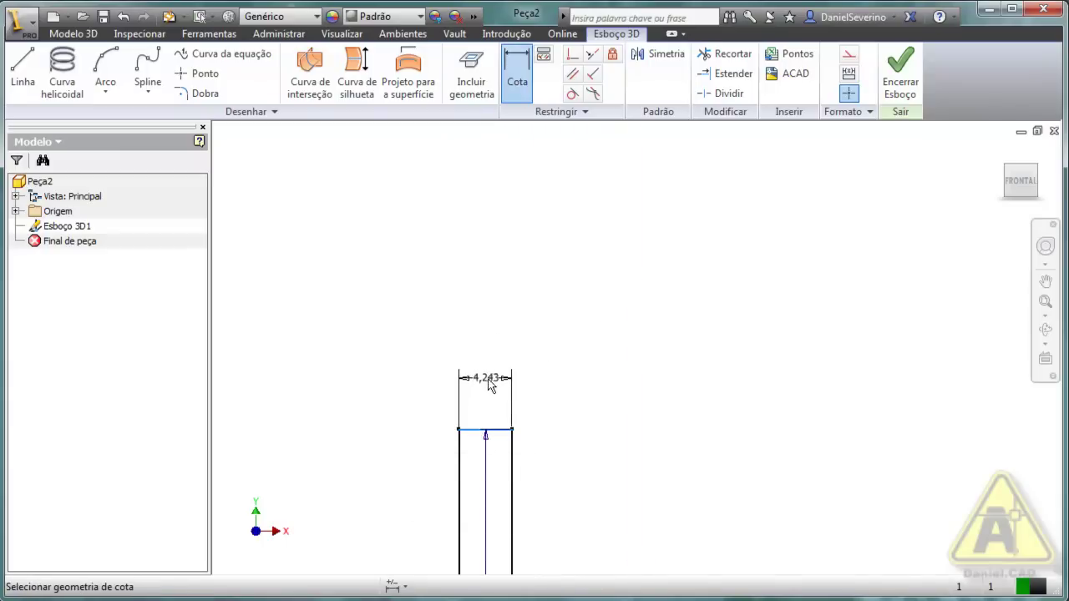
{"action": "left_click", "coordinate": [487, 380]}
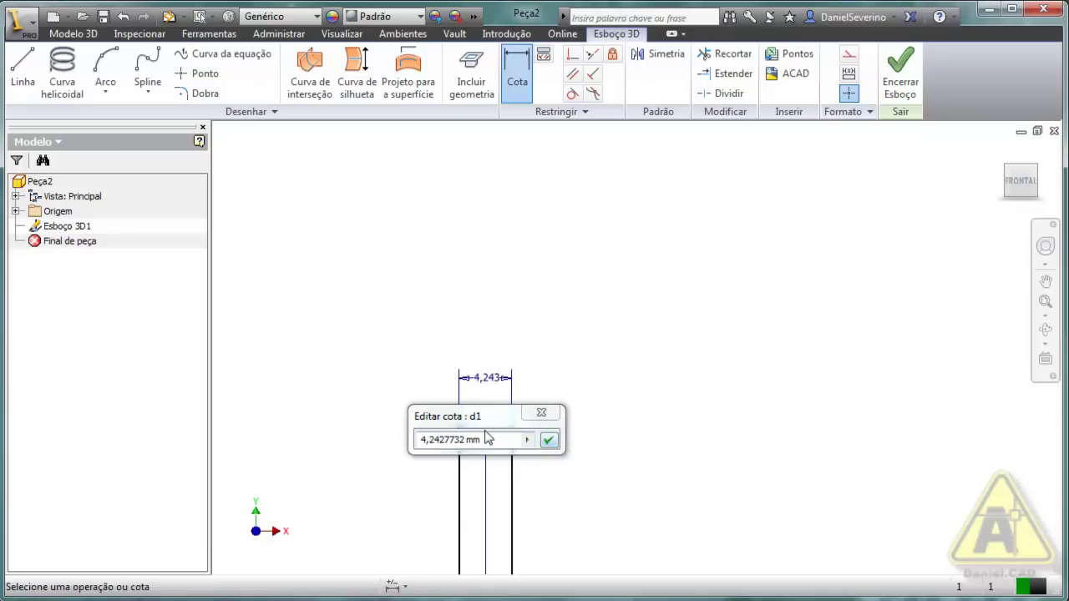
{"action": "type", "text": "300"}
{"action": "key", "text": "Return"}
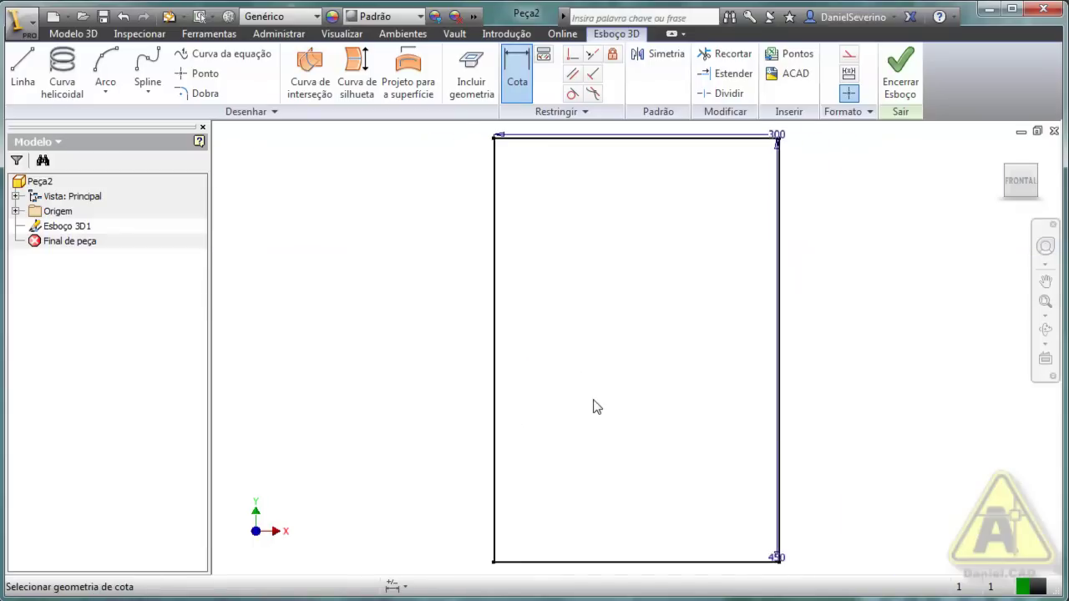
- Move the 450 dimension outside the rectangle's right side, centre the 300 dimension above its upper side, and finish the 3D sketch
{"action": "key", "text": "Escape"}
{"action": "left_click_drag", "start_coordinate": [780, 557], "coordinate": [823, 493]}
{"action": "mouse_move", "coordinate": [776, 559]}
{"action": "left_mouse_down"}
{"action": "mouse_move", "coordinate": [824, 358]}
{"action": "mouse_move", "coordinate": [826, 279]}
{"action": "left_mouse_up"}
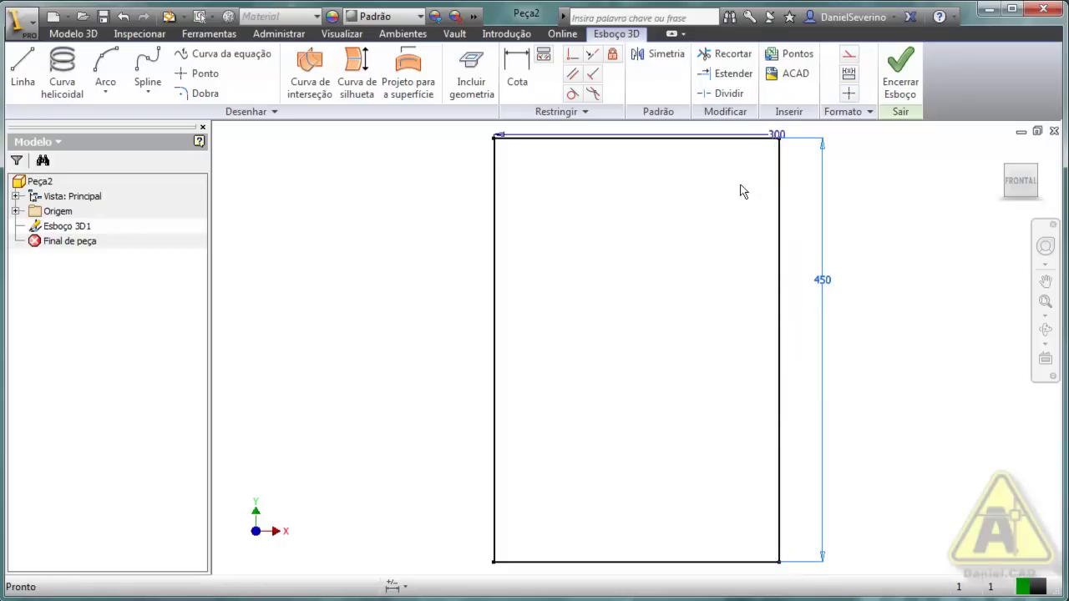
{"action": "left_click_drag", "start_coordinate": [775, 176], "coordinate": [631, 156]}
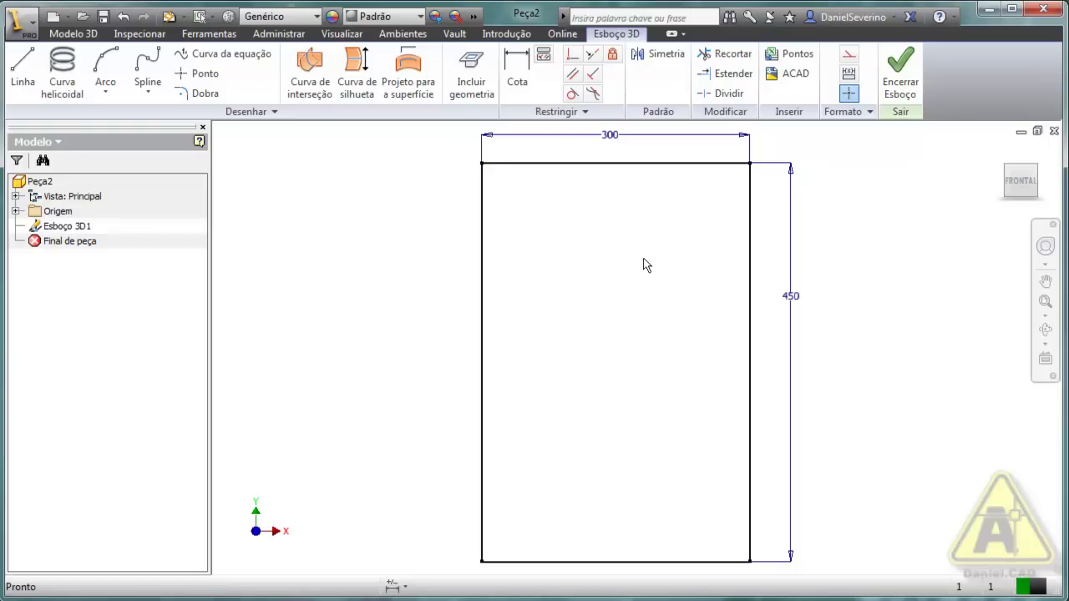
{"action": "left_click", "coordinate": [899, 73]}
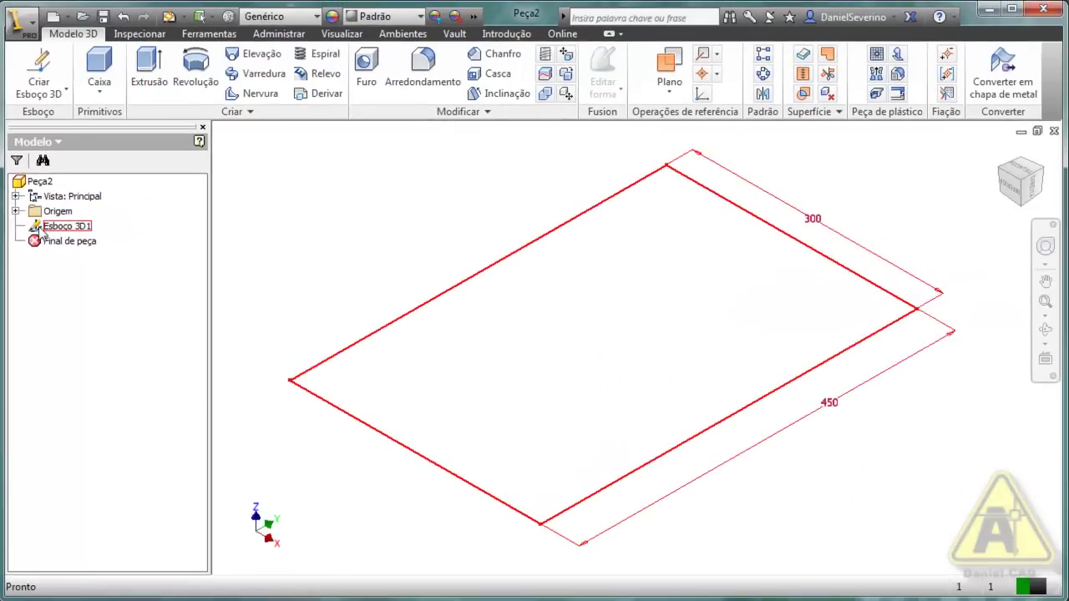
- Reopen the 3D sketch and draw a vertical line about 288 mm long on the YZ plane, down from the corner between the dimensioned sides
{"action": "double_click", "coordinate": [40, 228]}
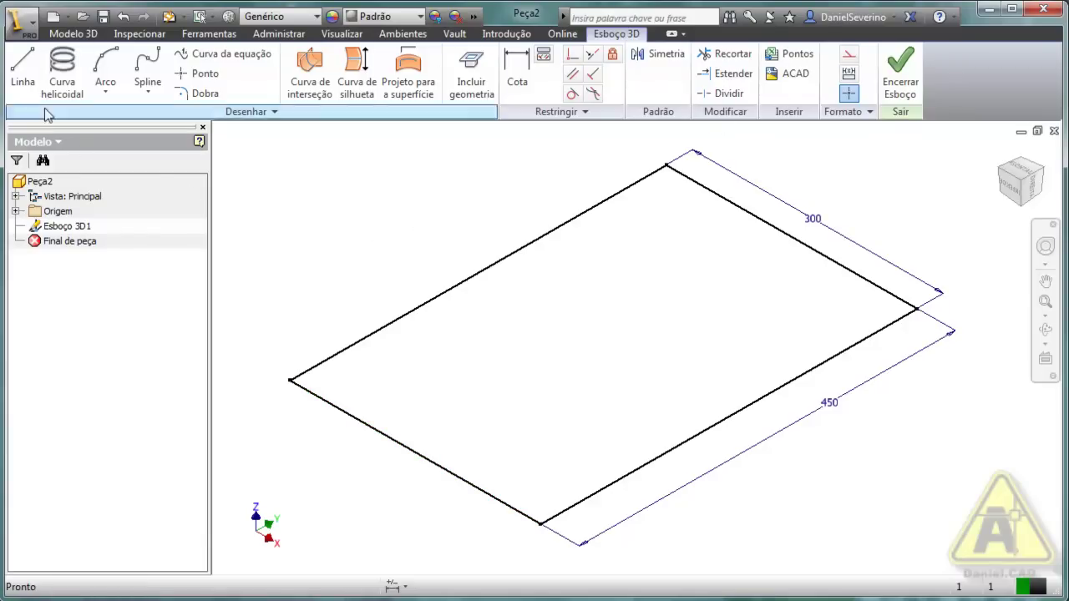
{"action": "left_click", "coordinate": [24, 84]}
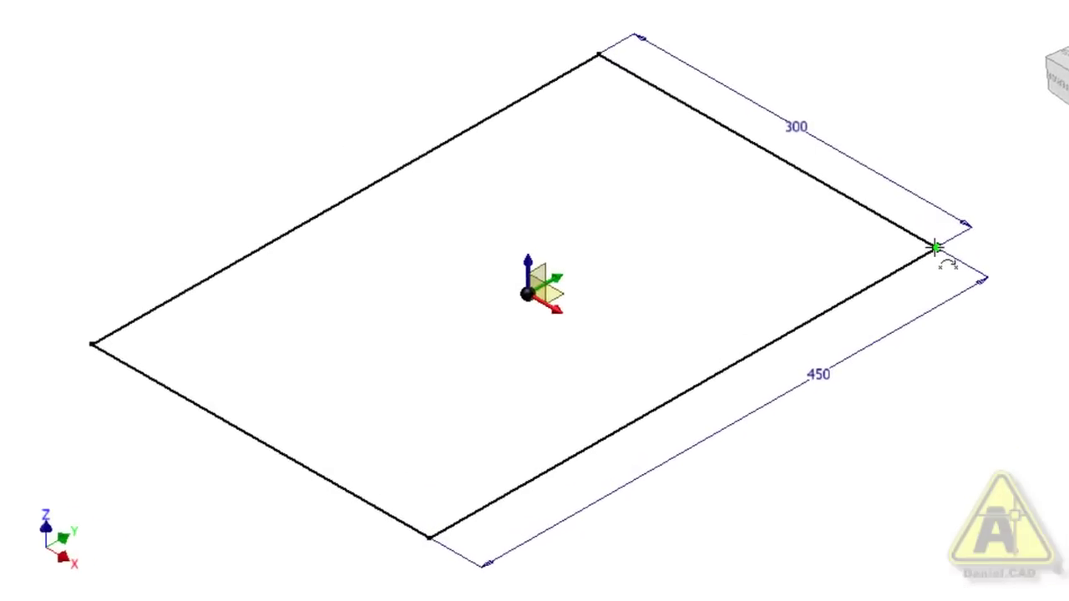
{"action": "left_click", "coordinate": [936, 247]}
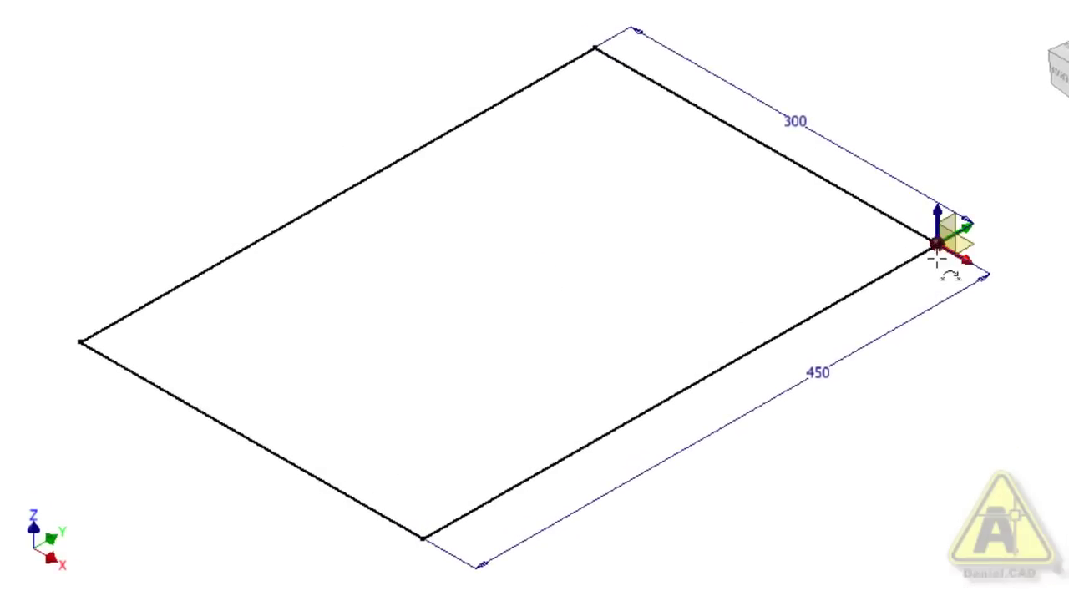
{"action": "middle_click_drag", "start_coordinate": [940, 350], "coordinate": [451, 426]}
{"action": "scroll", "coordinate": [462, 409], "scroll_direction": "up", "scroll_amount": 4}
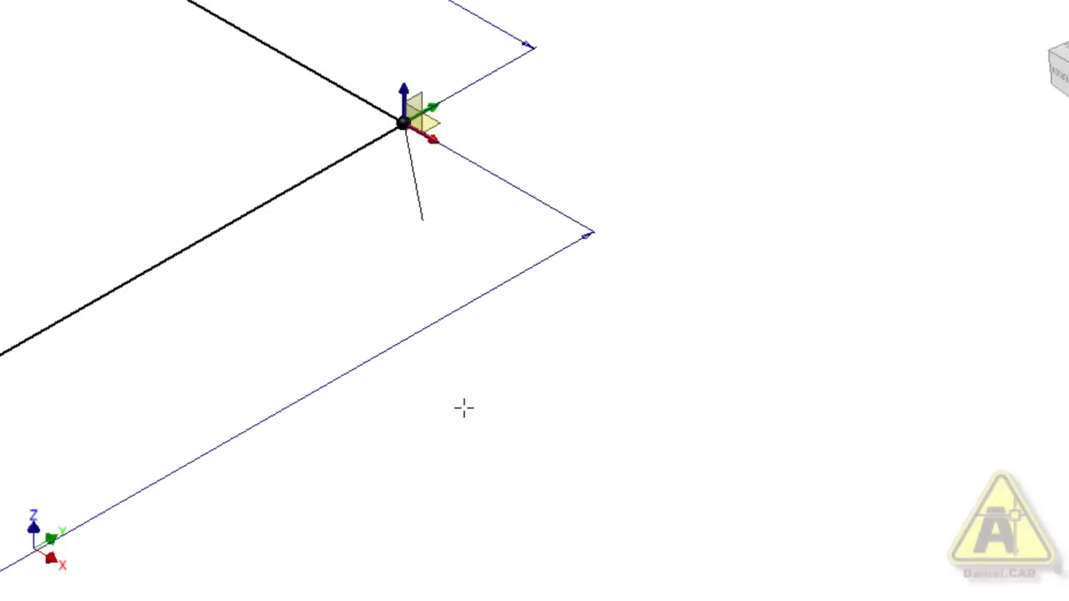
{"action": "middle_click_drag", "start_coordinate": [430, 379], "coordinate": [556, 478]}
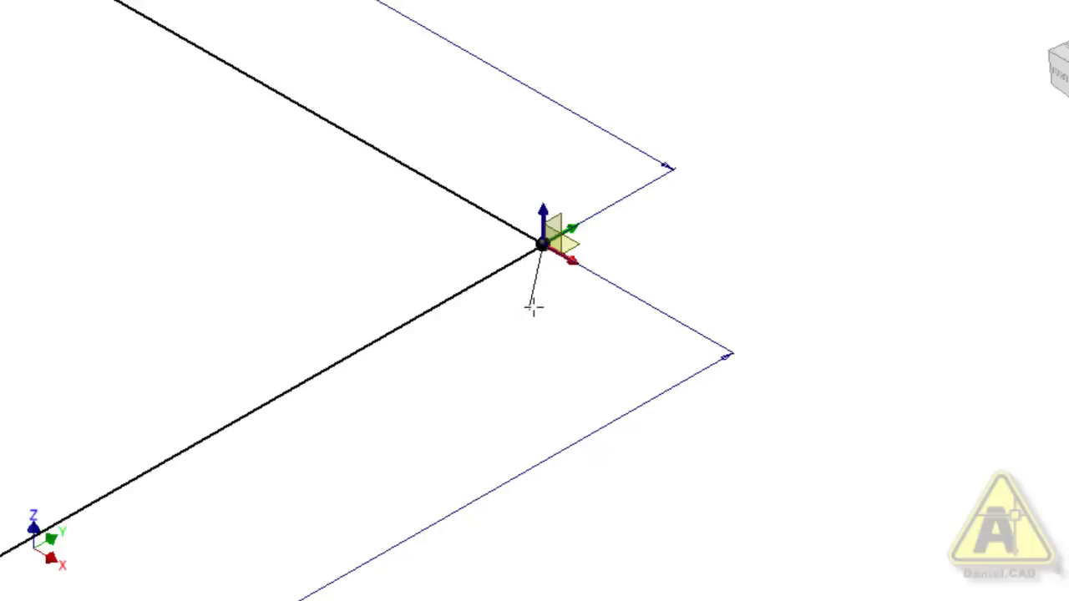
{"action": "scroll", "coordinate": [568, 261], "scroll_direction": "up", "scroll_amount": 4}
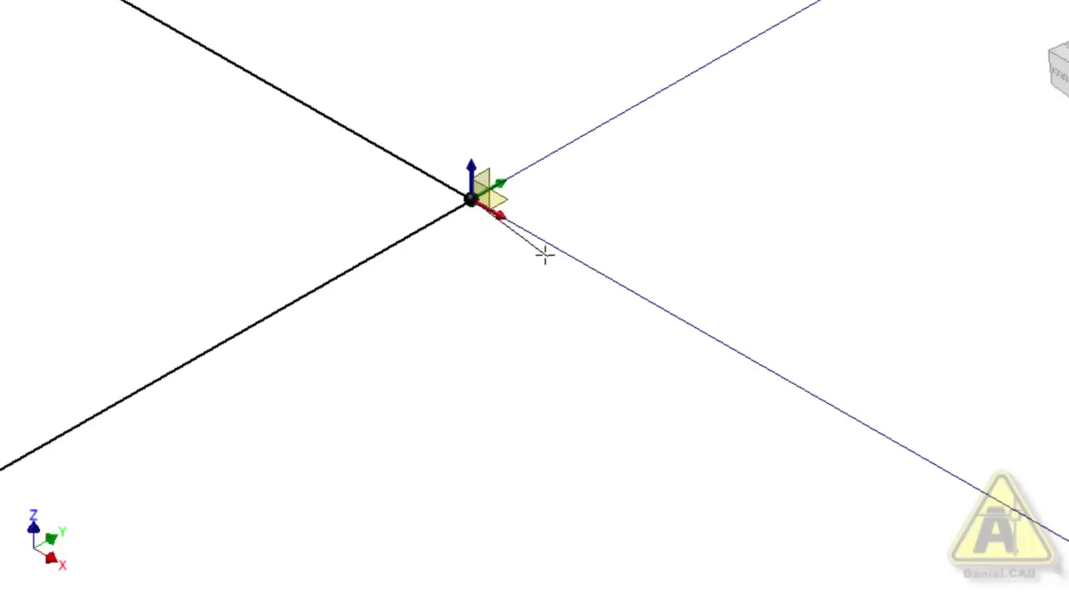
{"action": "scroll", "coordinate": [544, 250], "scroll_direction": "down", "scroll_amount": 2}
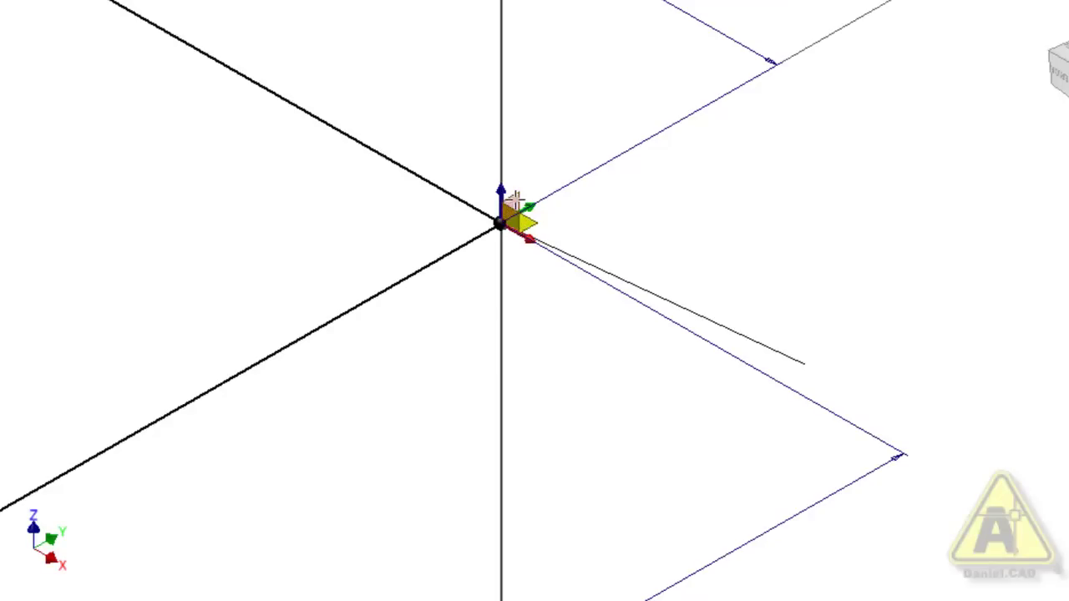
{"action": "middle_click_drag", "start_coordinate": [543, 224], "coordinate": [700, 248]}
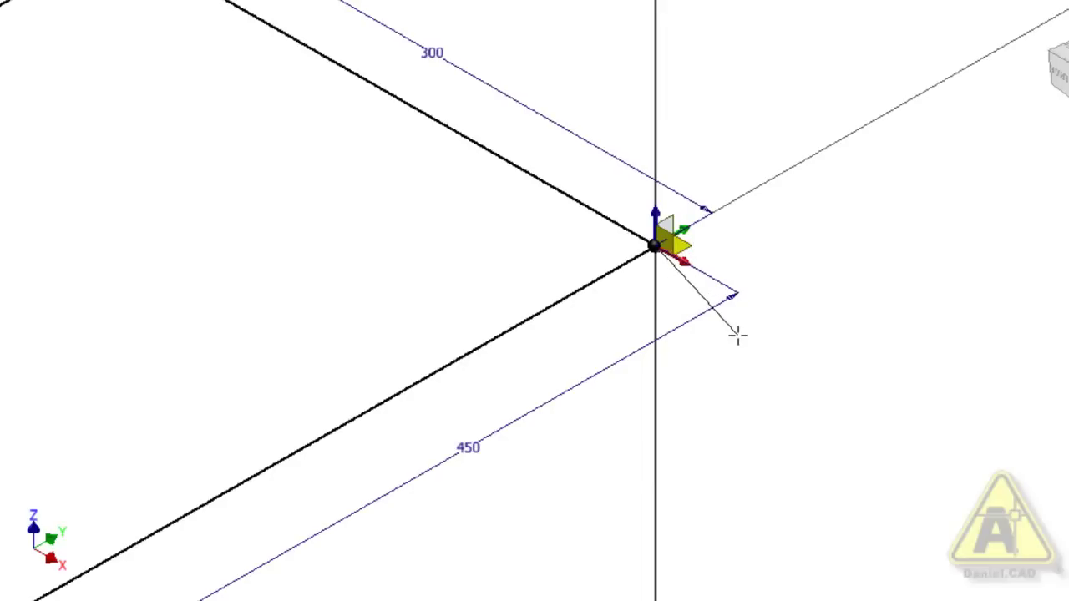
{"action": "scroll", "coordinate": [739, 335], "scroll_direction": "down", "scroll_amount": 5}
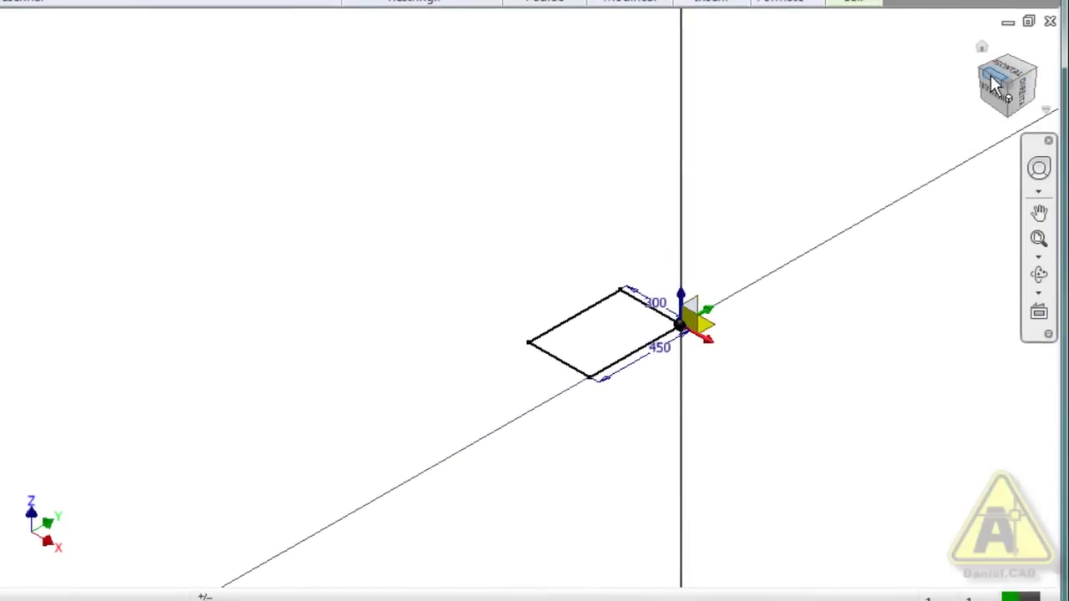
{"action": "left_click", "coordinate": [1021, 99]}
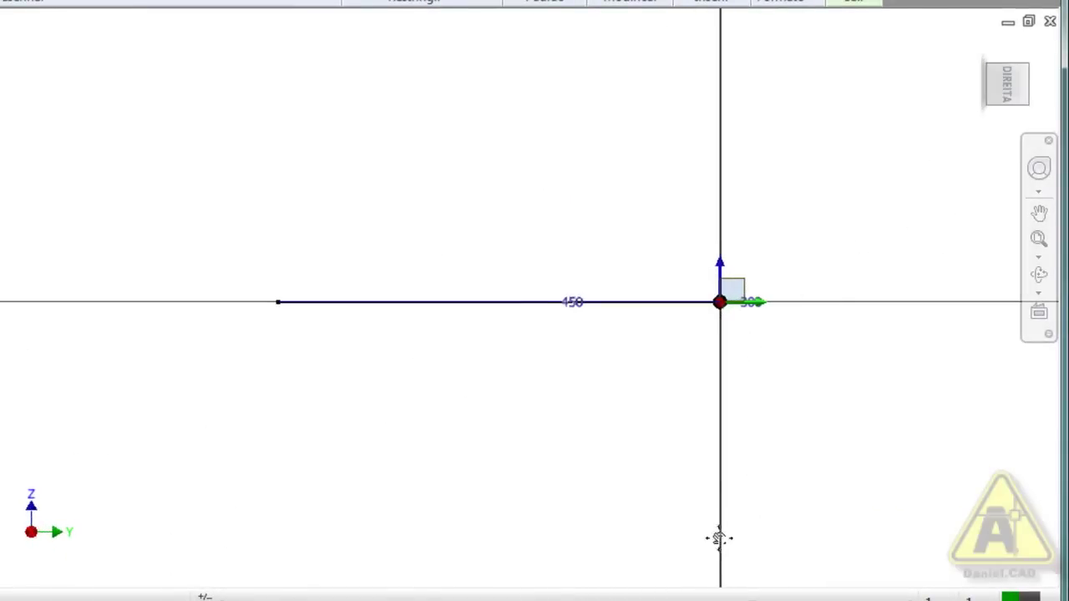
{"action": "middle_click_drag", "start_coordinate": [719, 539], "coordinate": [716, 475]}
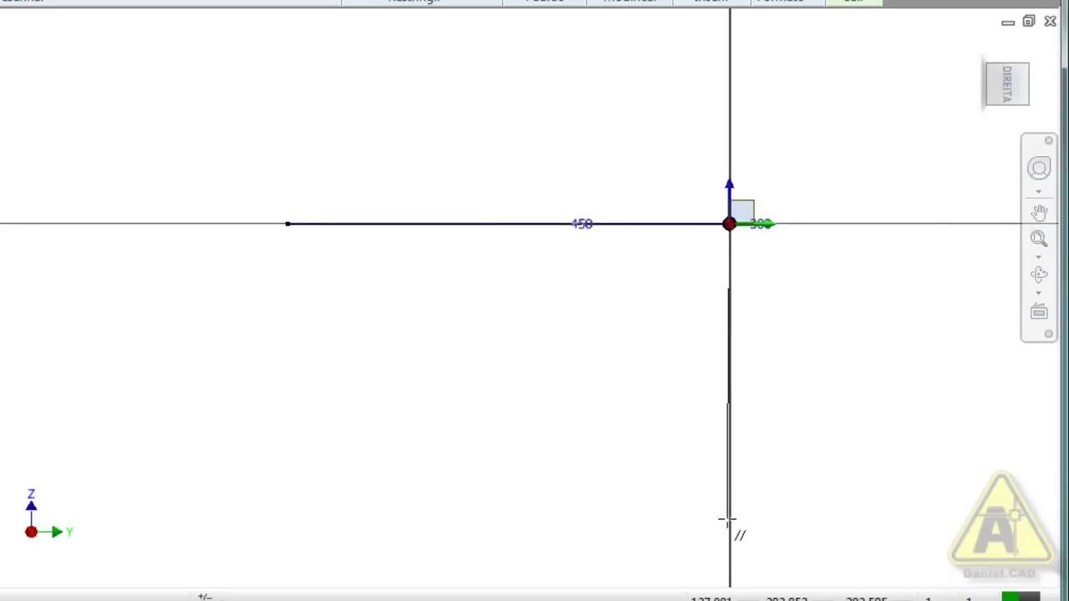
{"action": "left_click", "coordinate": [729, 505]}
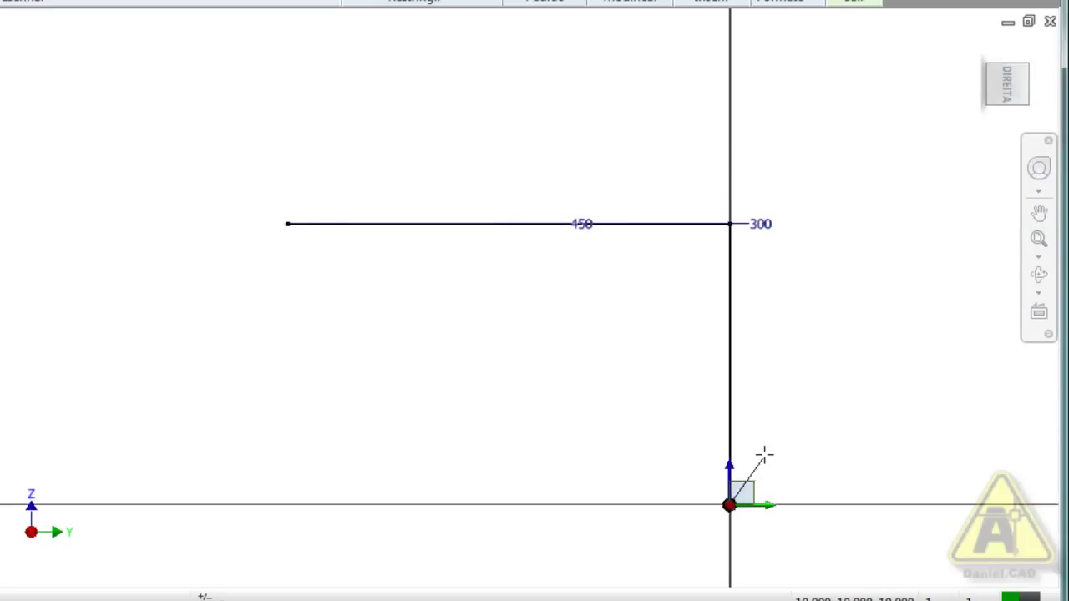
- Dimension the new vertical leg line and set its length to 260 mm
{"action": "key", "text": "Escape"}
{"action": "key", "text": "d"}
{"action": "left_click", "coordinate": [731, 370]}
{"action": "left_click", "coordinate": [785, 361]}
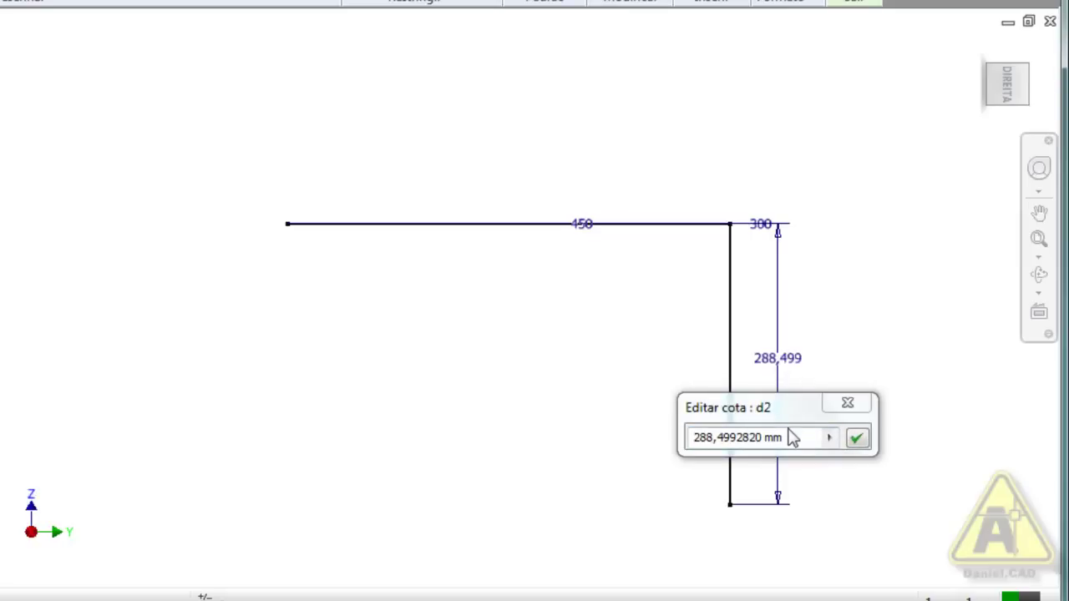
{"action": "type", "text": "260"}
{"action": "key", "text": "Return"}
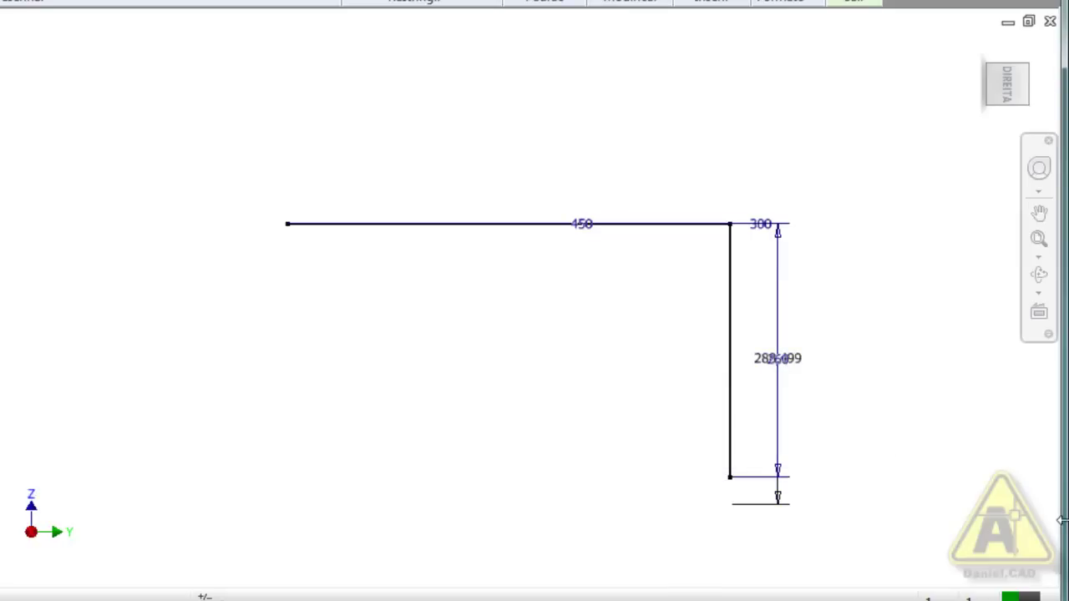
- Draw a second, slightly slanted leg line about 265 mm long on the YZ plane, down from the other end of the 450 mm side
{"action": "key", "text": "F6"}
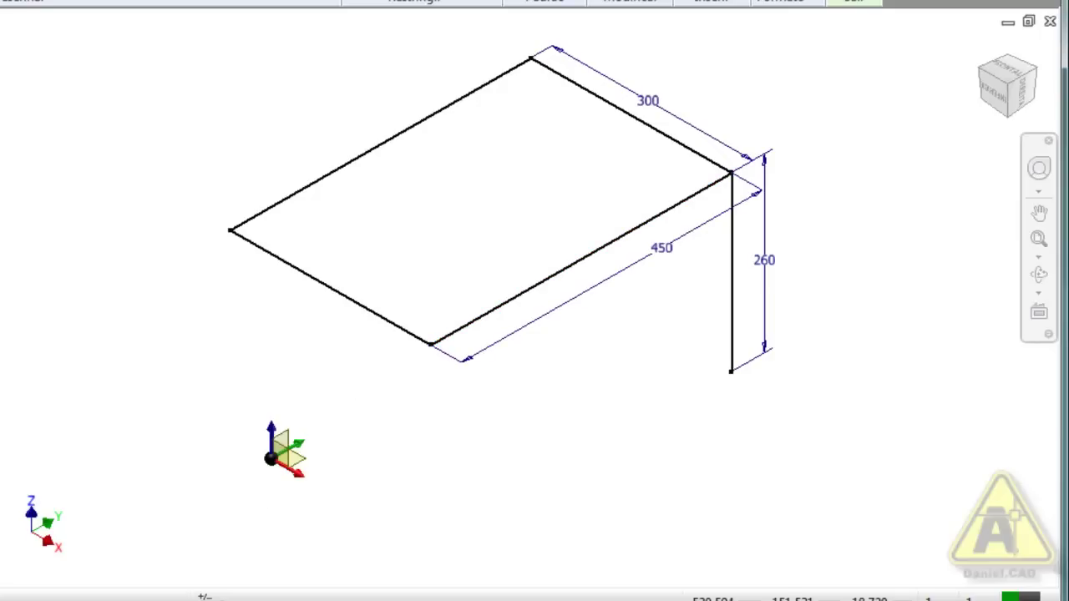
{"action": "left_click", "coordinate": [429, 344]}
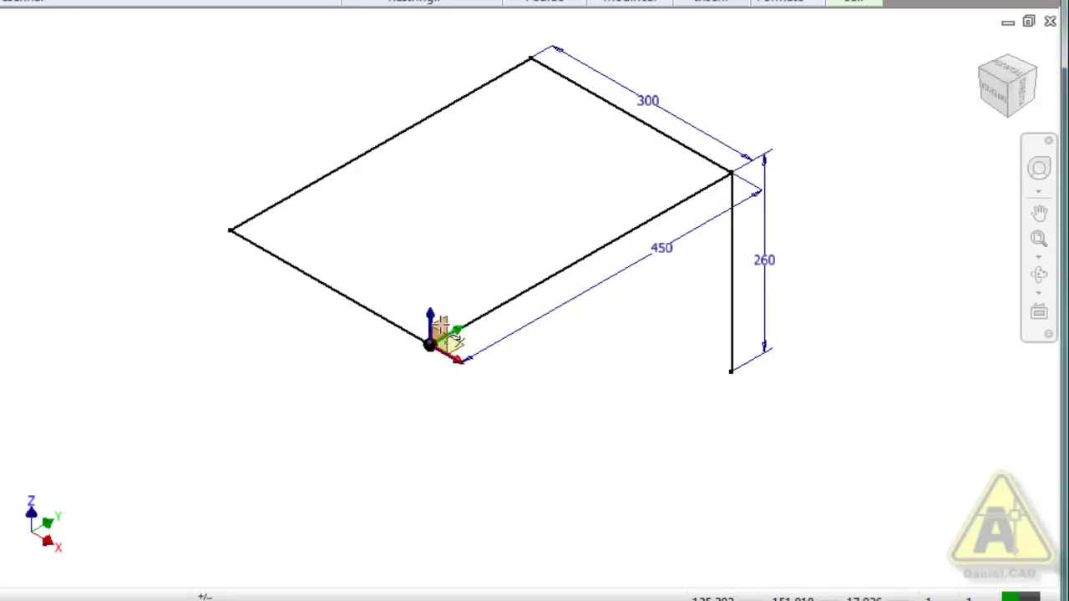
{"action": "left_click", "coordinate": [1027, 99]}
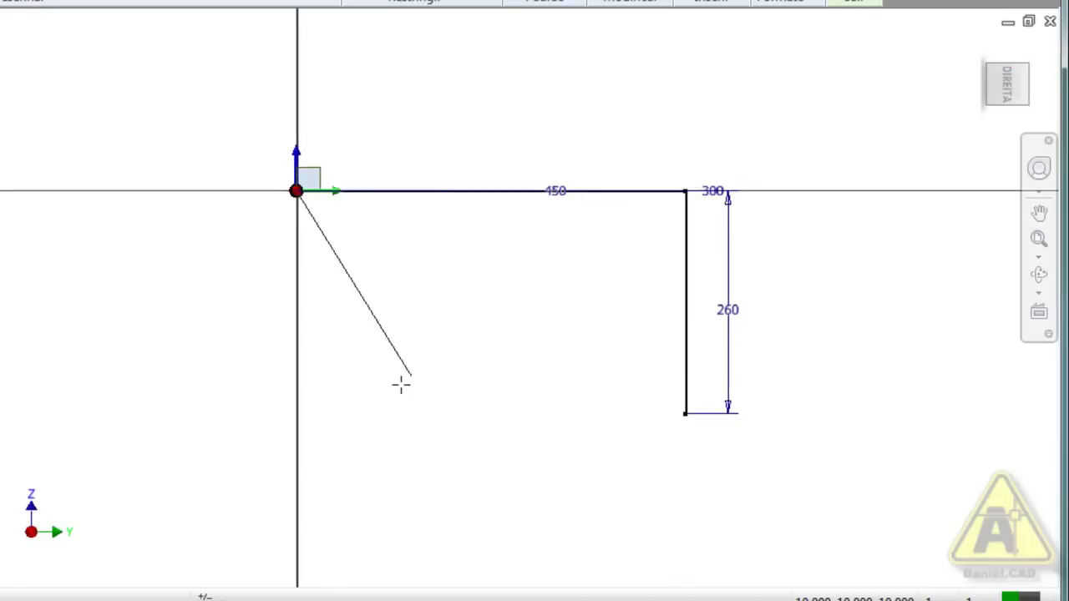
{"action": "left_click", "coordinate": [329, 434]}
{"action": "key", "text": "space"}
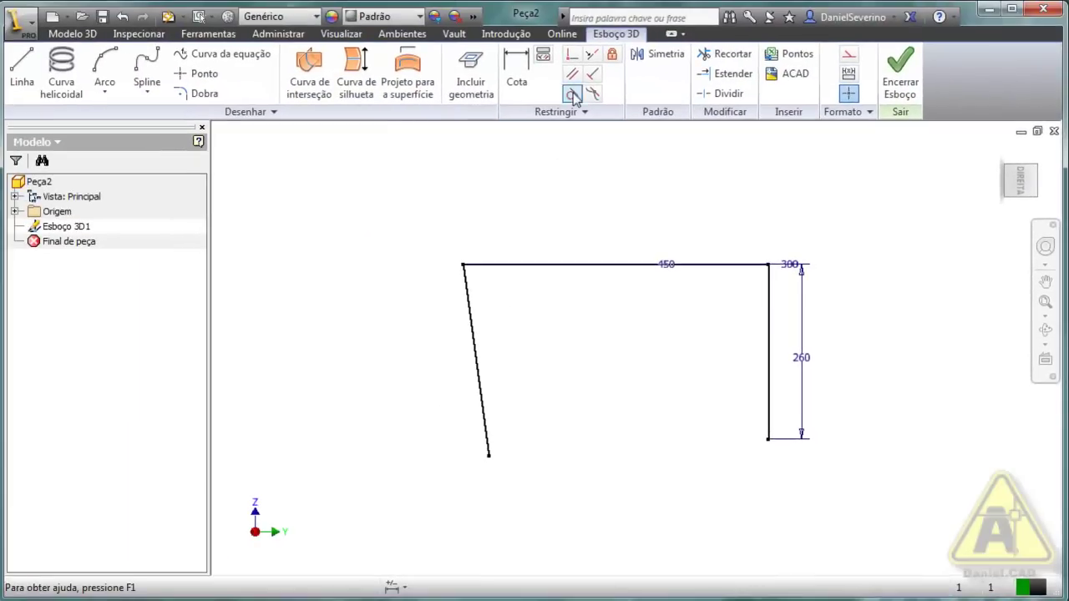
- Apply a parallel constraint between the slanted leg line and the 260 mm vertical leg
{"action": "left_click", "coordinate": [573, 73]}
{"action": "left_click", "coordinate": [470, 320]}
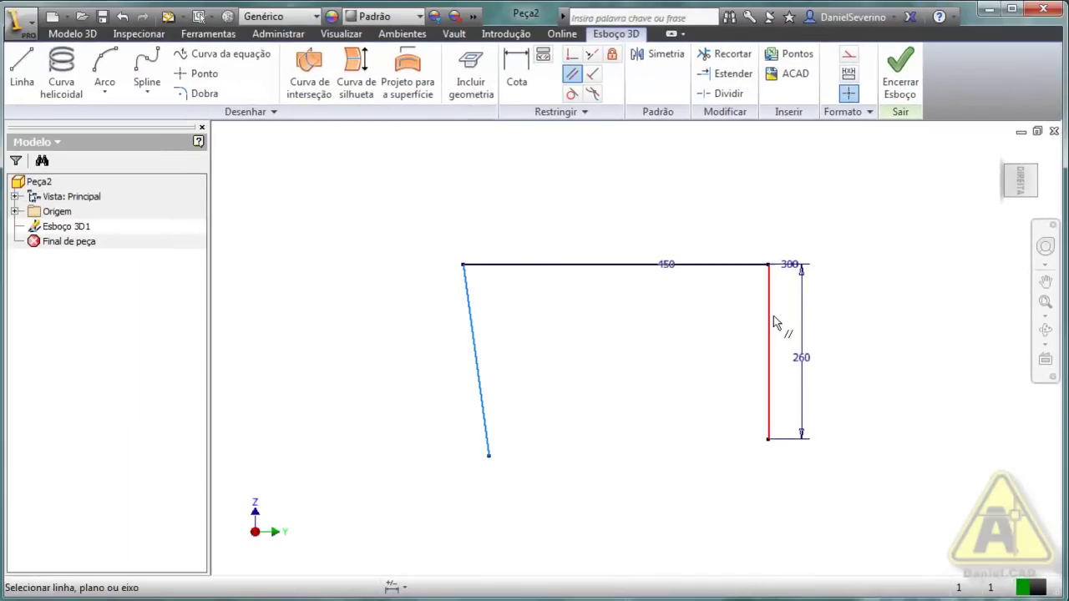
{"action": "left_click", "coordinate": [770, 324]}
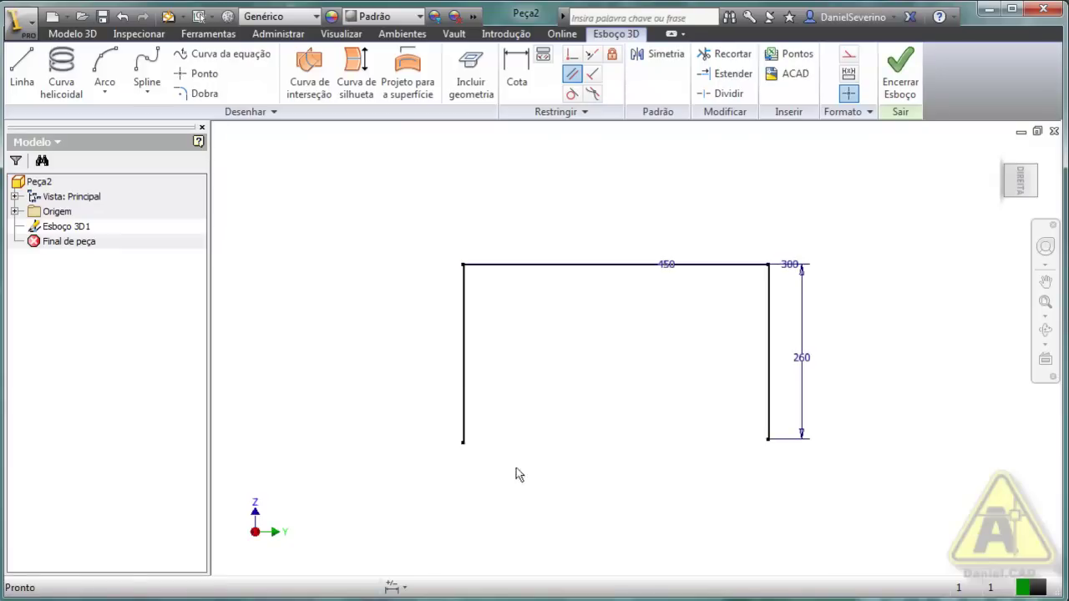
- Dimension the second leg and link its length to the first leg's dimension with the expression =d2
{"action": "key", "text": "d"}
{"action": "left_click", "coordinate": [464, 380]}
{"action": "left_click", "coordinate": [427, 364]}
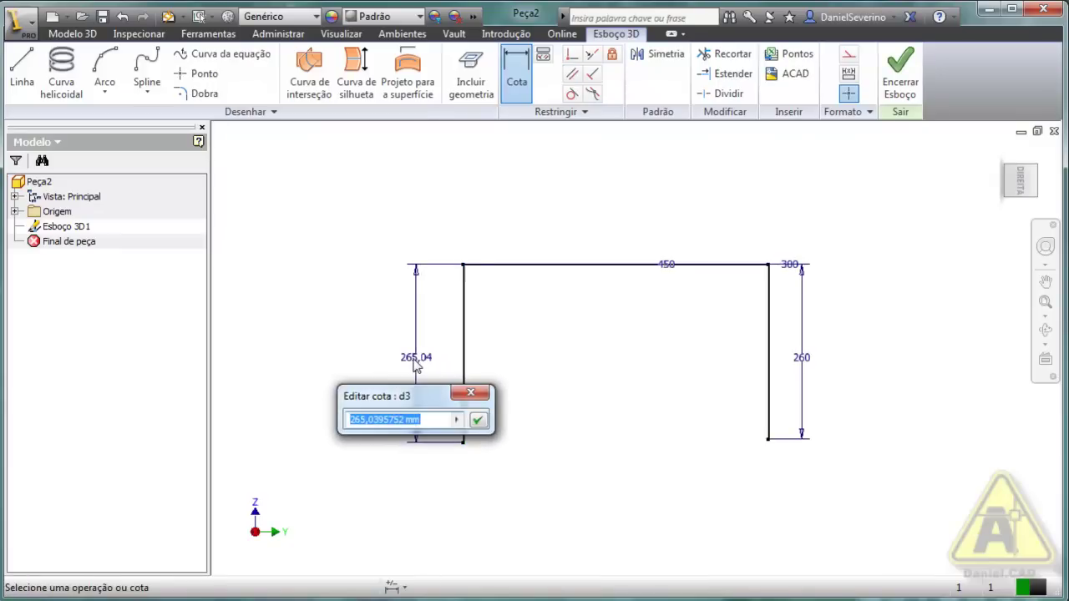
{"action": "type", "text": "="}
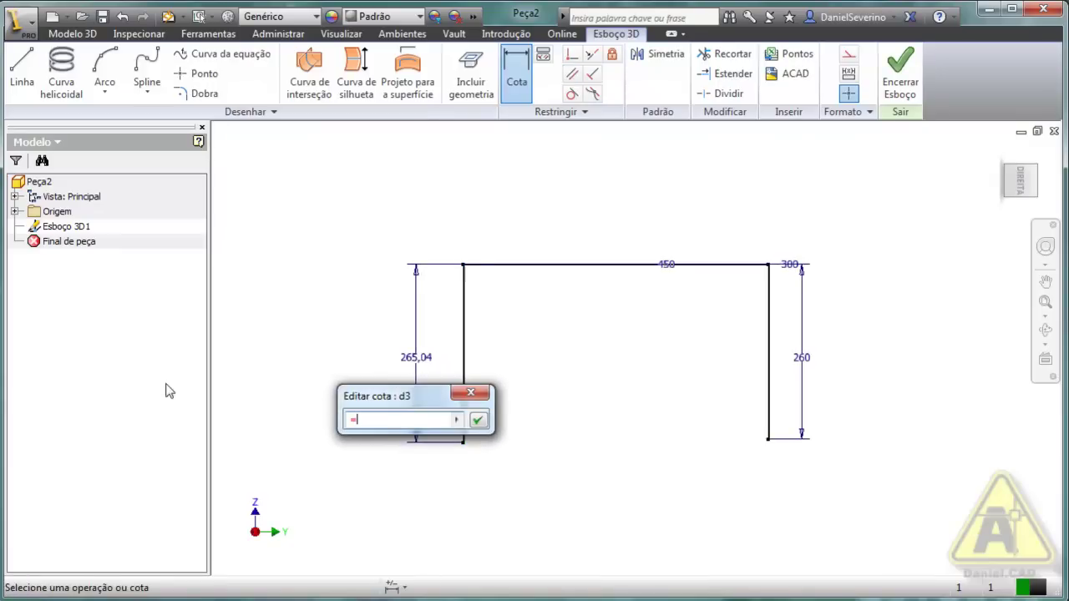
{"action": "left_click", "coordinate": [801, 358]}
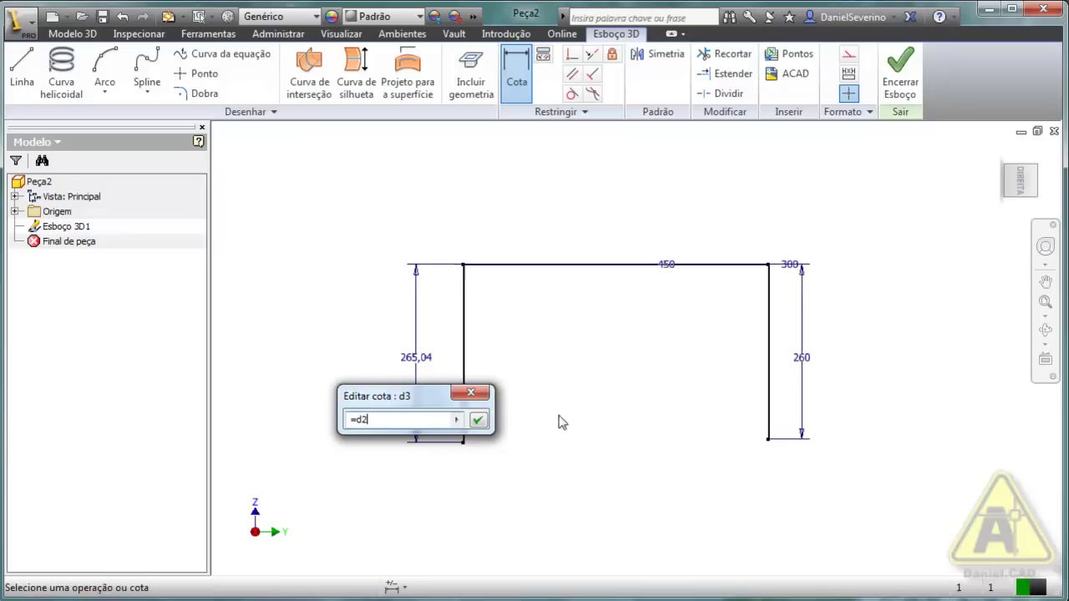
{"action": "left_click", "coordinate": [477, 422]}
{"action": "key", "text": "F6"}
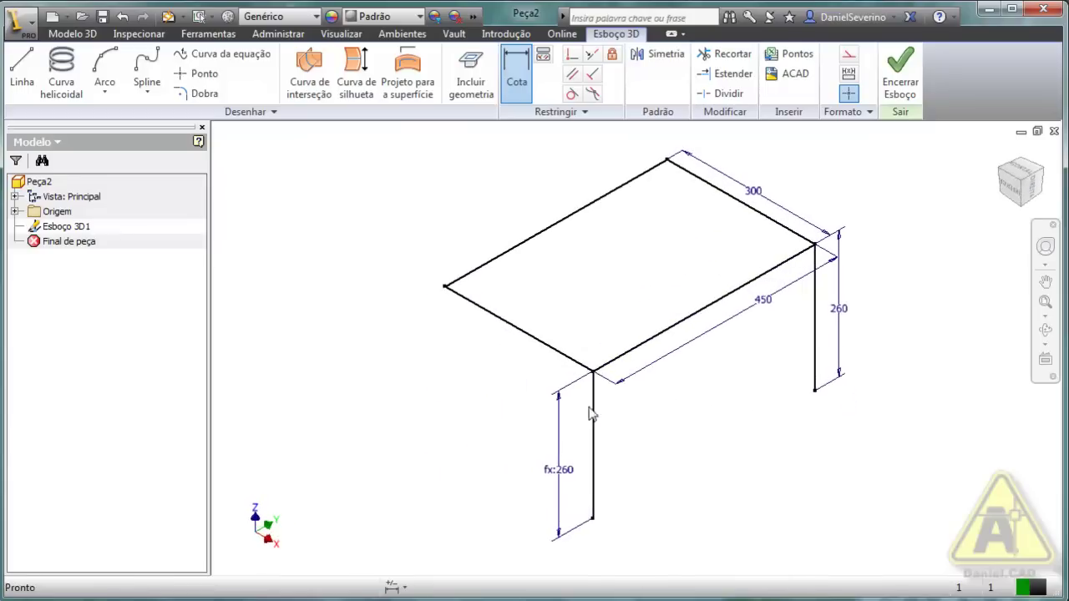
{"action": "key", "text": "Escape"}
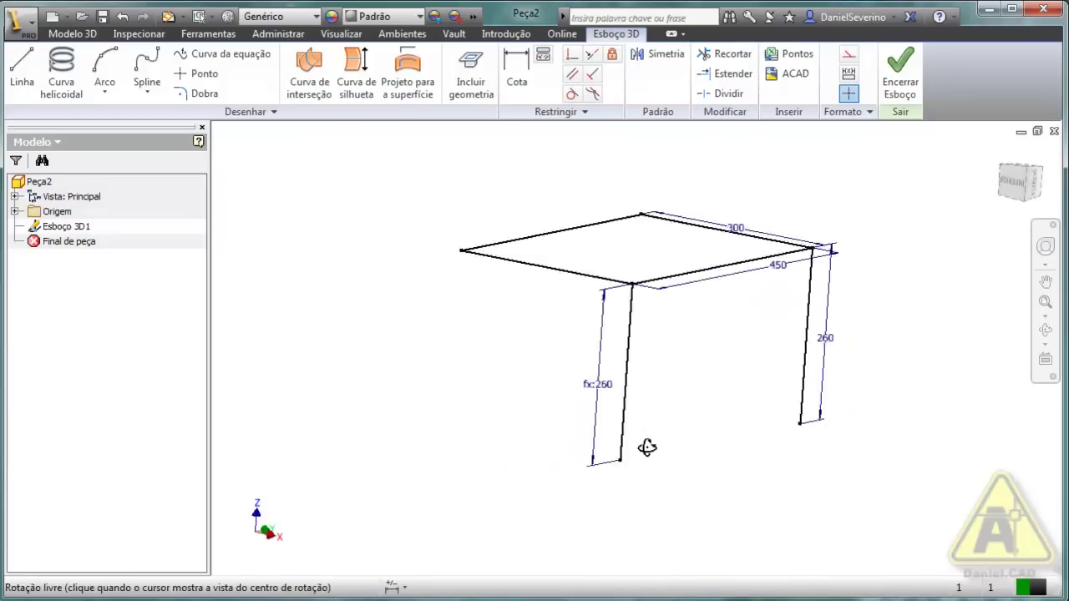